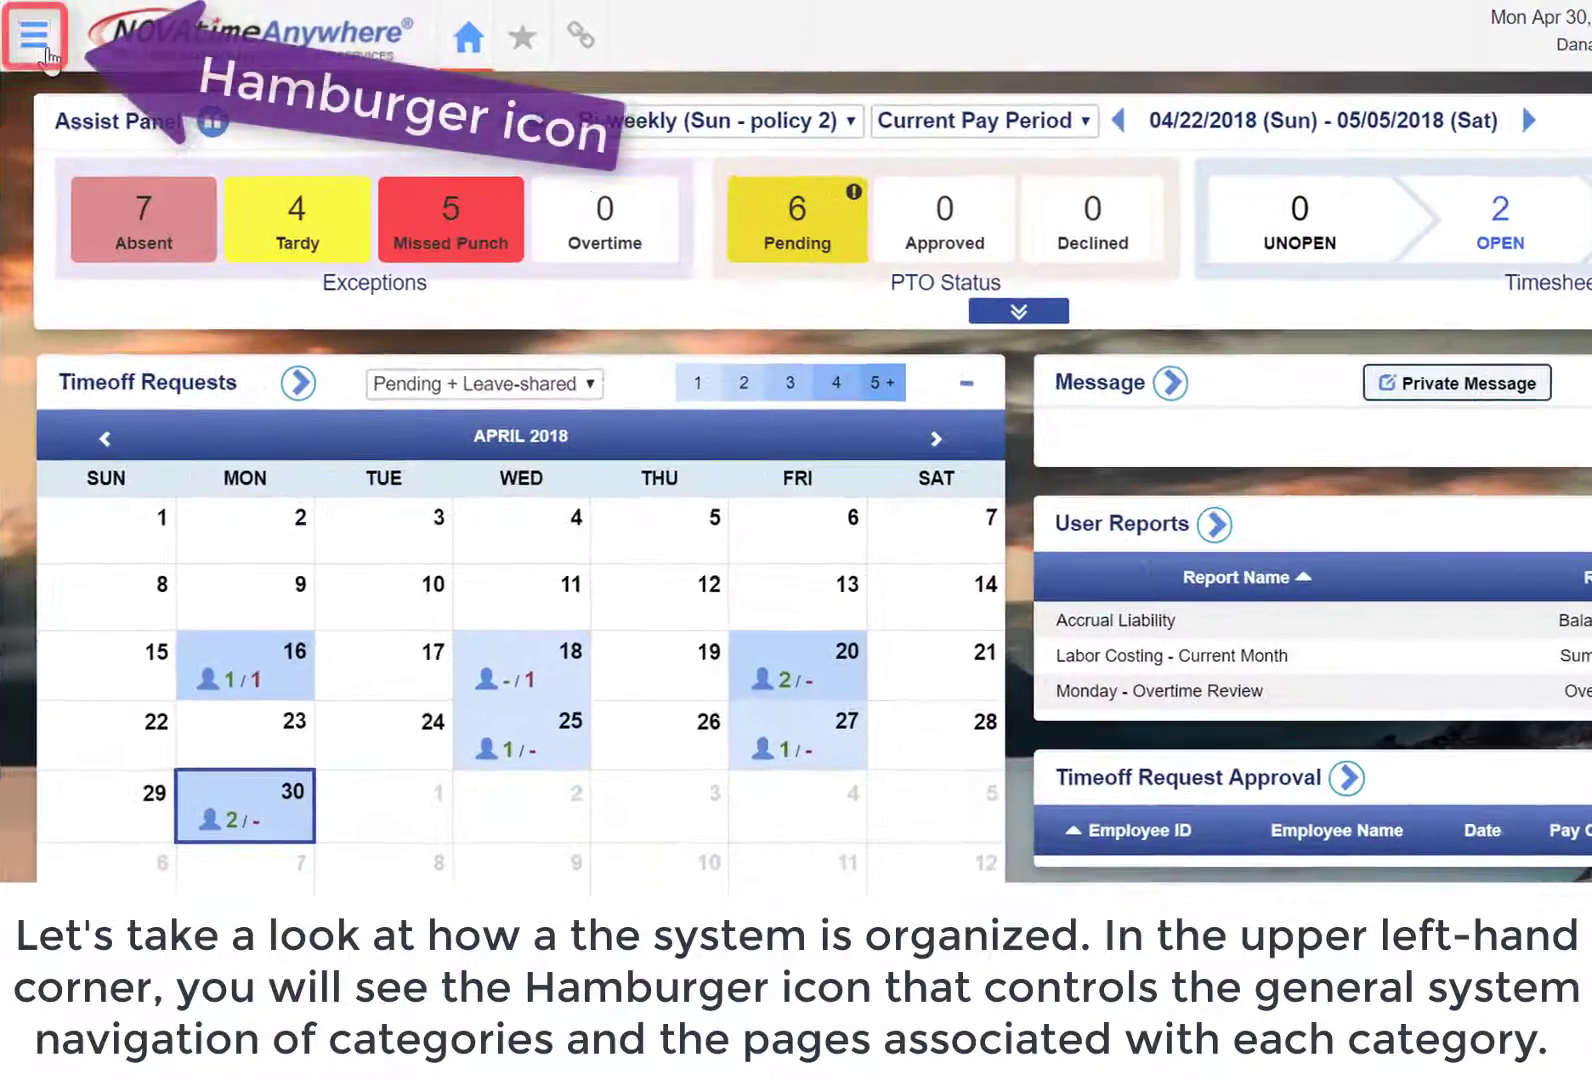
Step: Browse the Attendance and Scheduler submenus in the side navigation menu, then hide it
{"action": "left_click", "coordinate": [44, 52]}
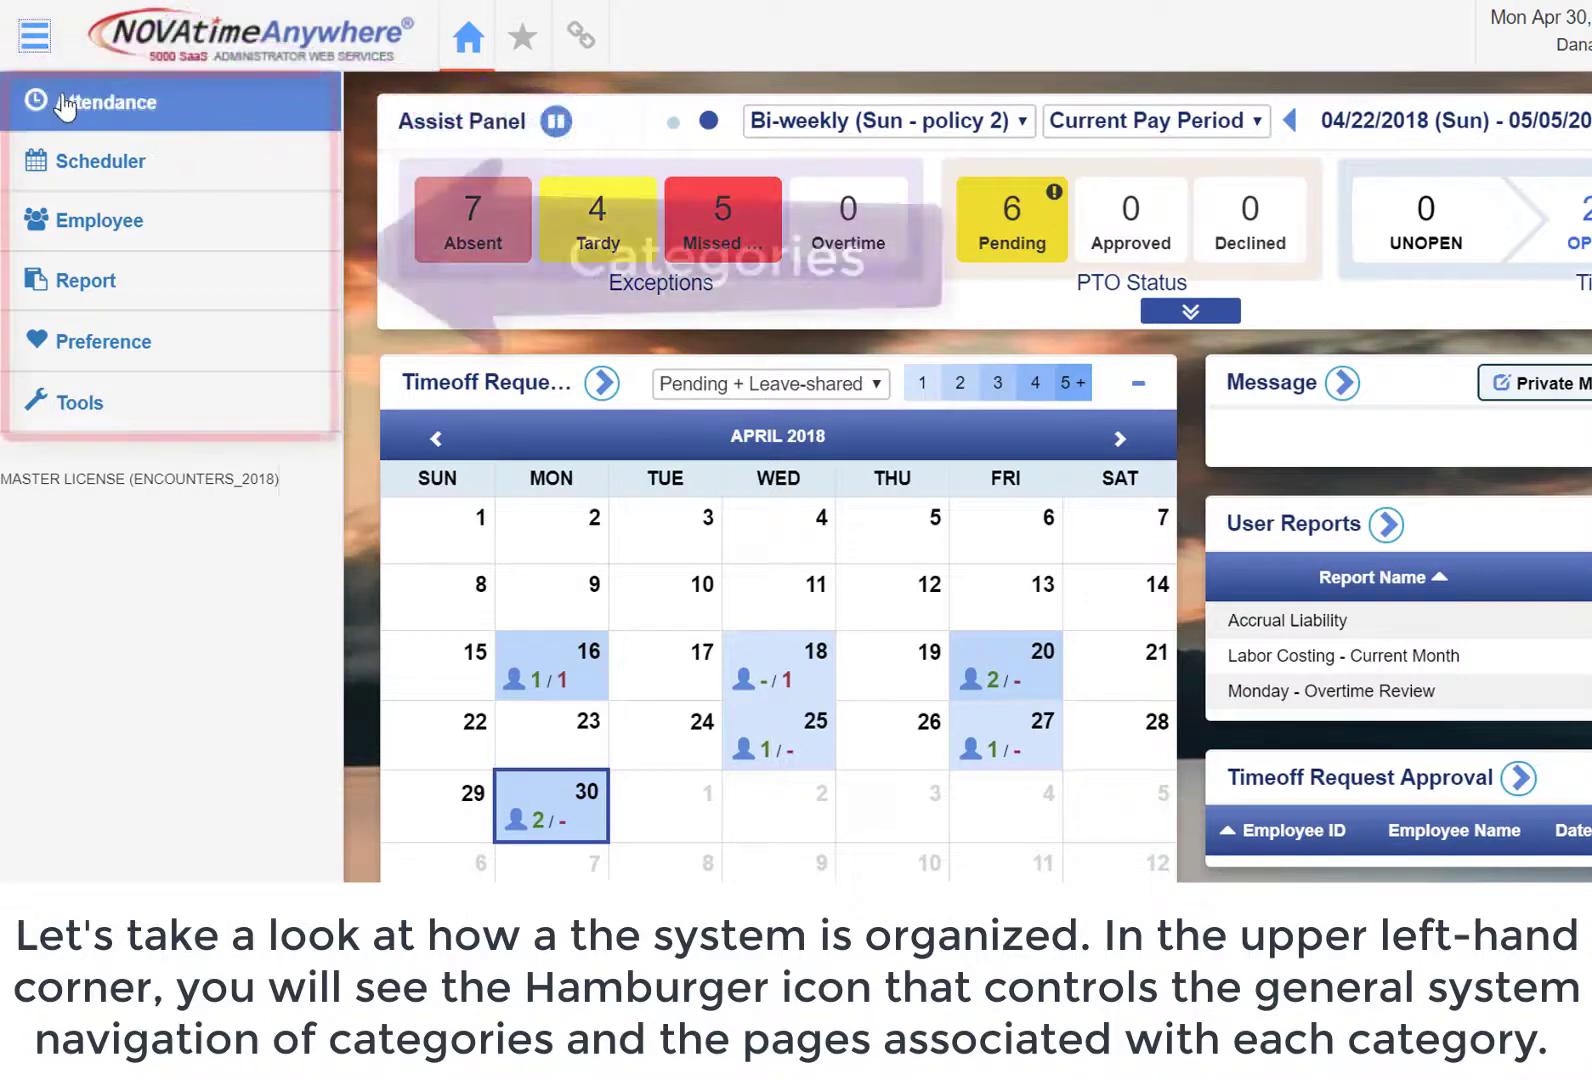
{"action": "mouse_move", "coordinate": [65, 103]}
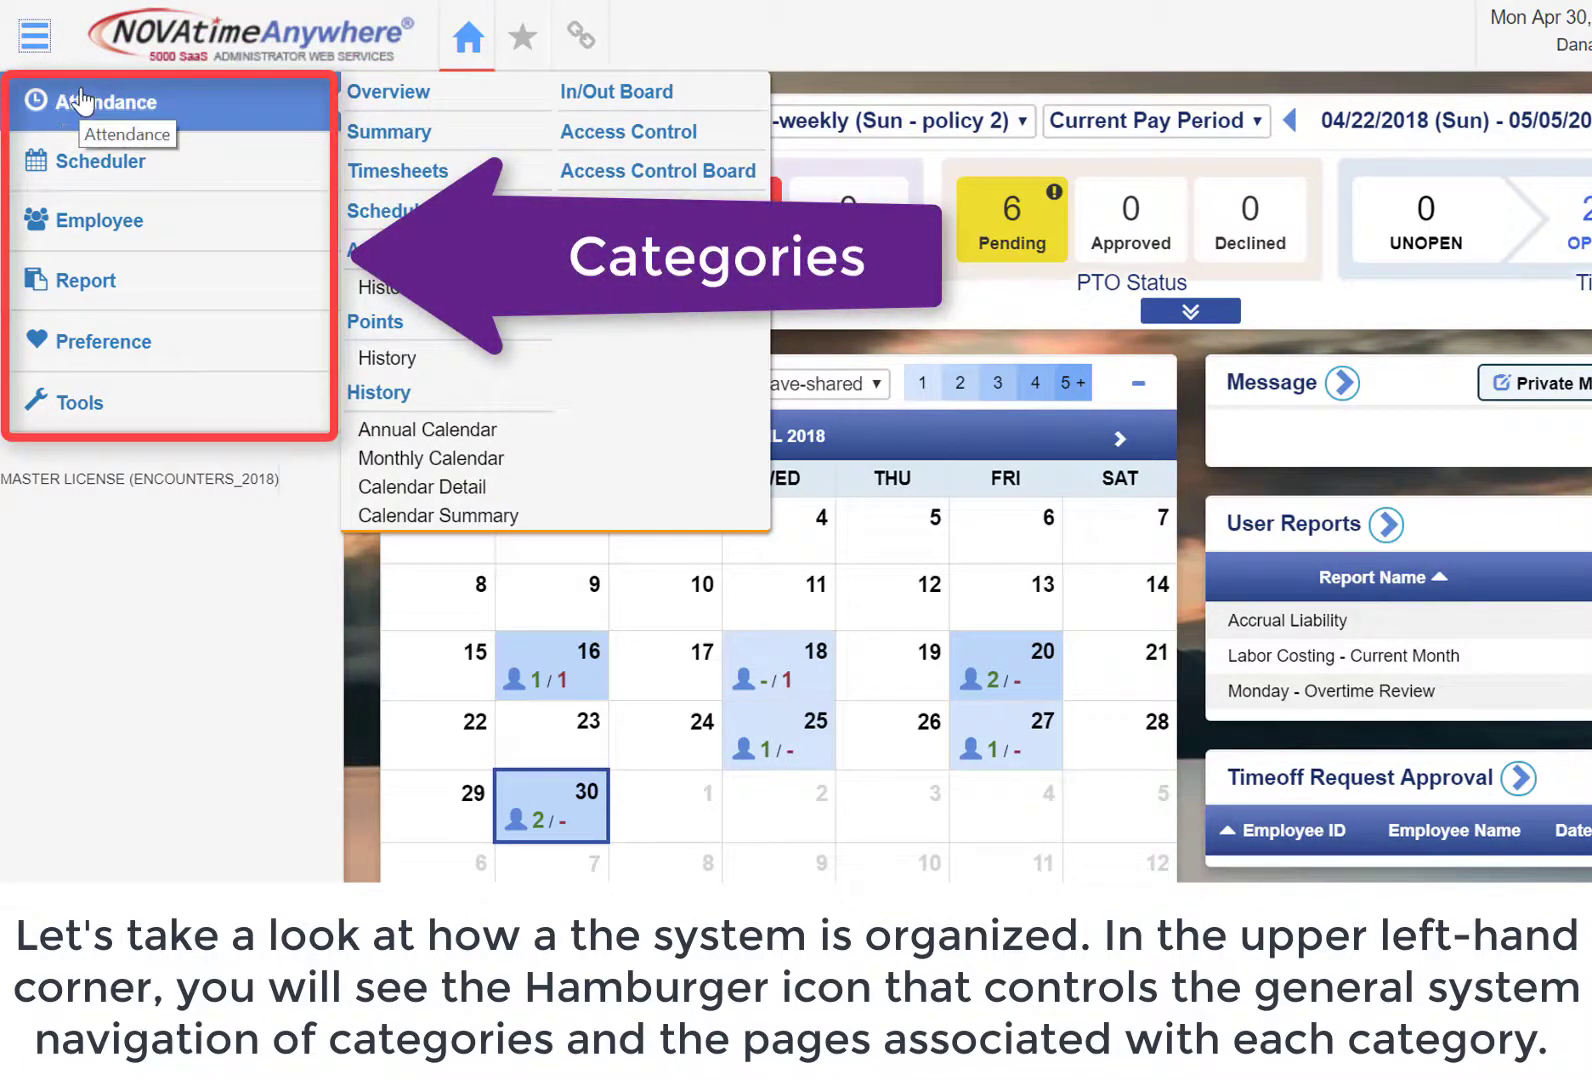
{"action": "mouse_move", "coordinate": [124, 167]}
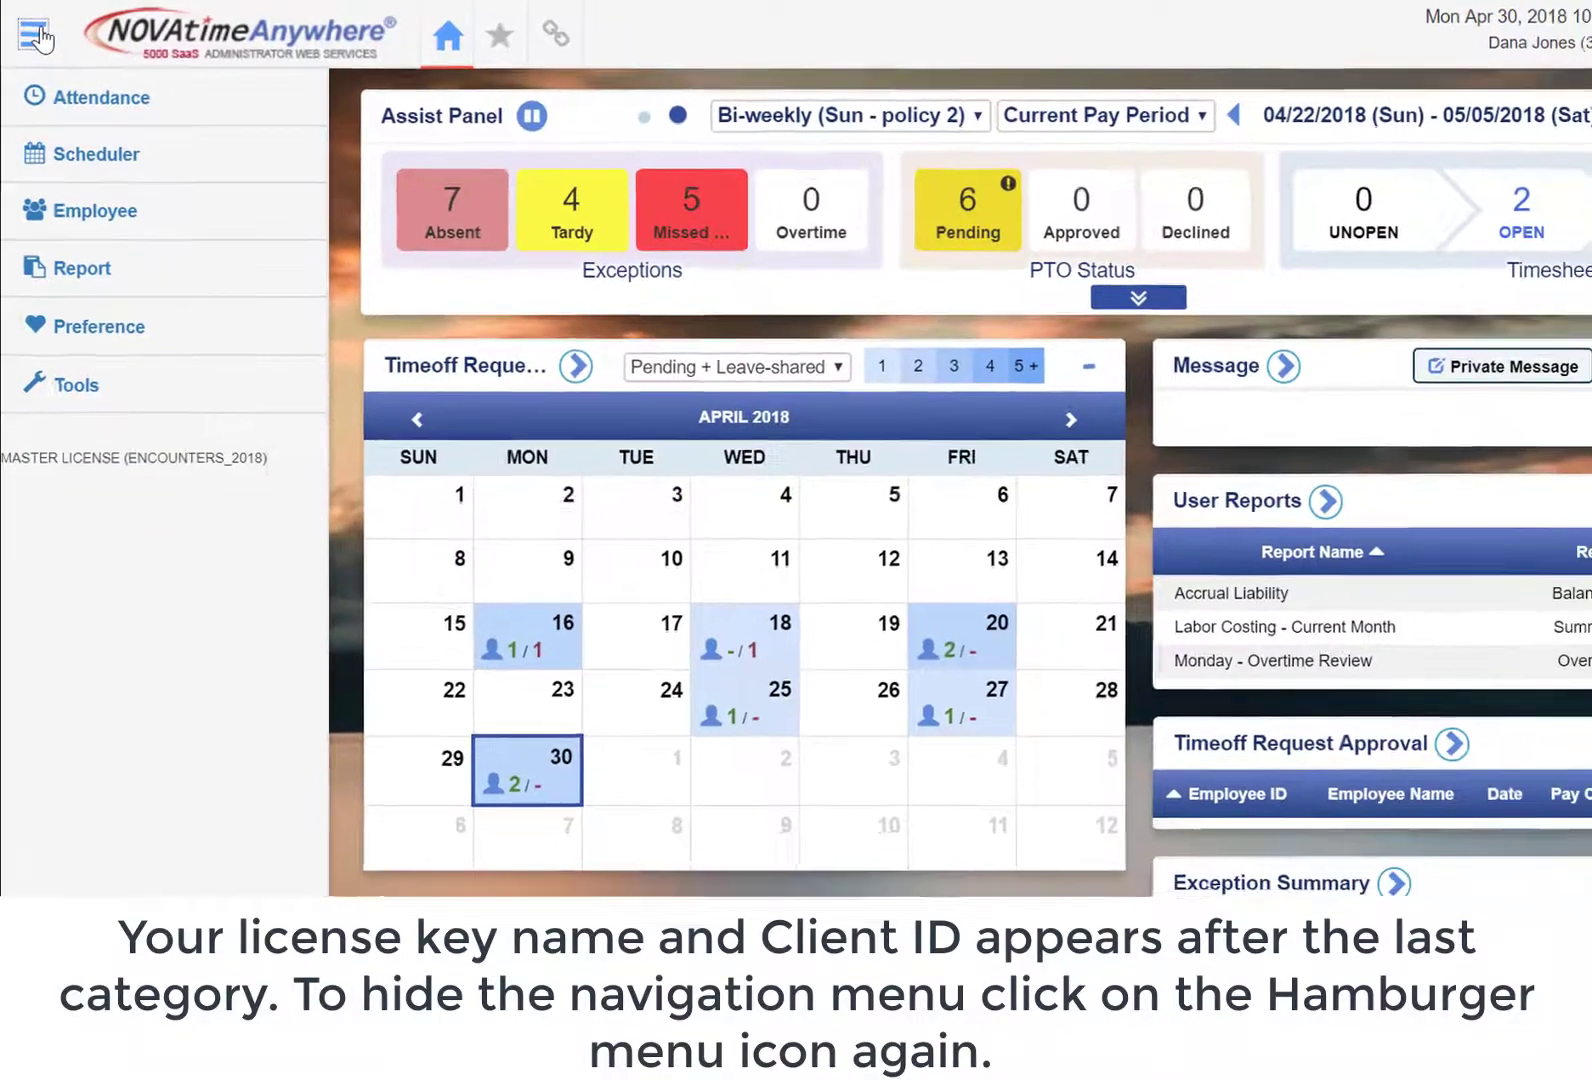
{"action": "left_click", "coordinate": [38, 36]}
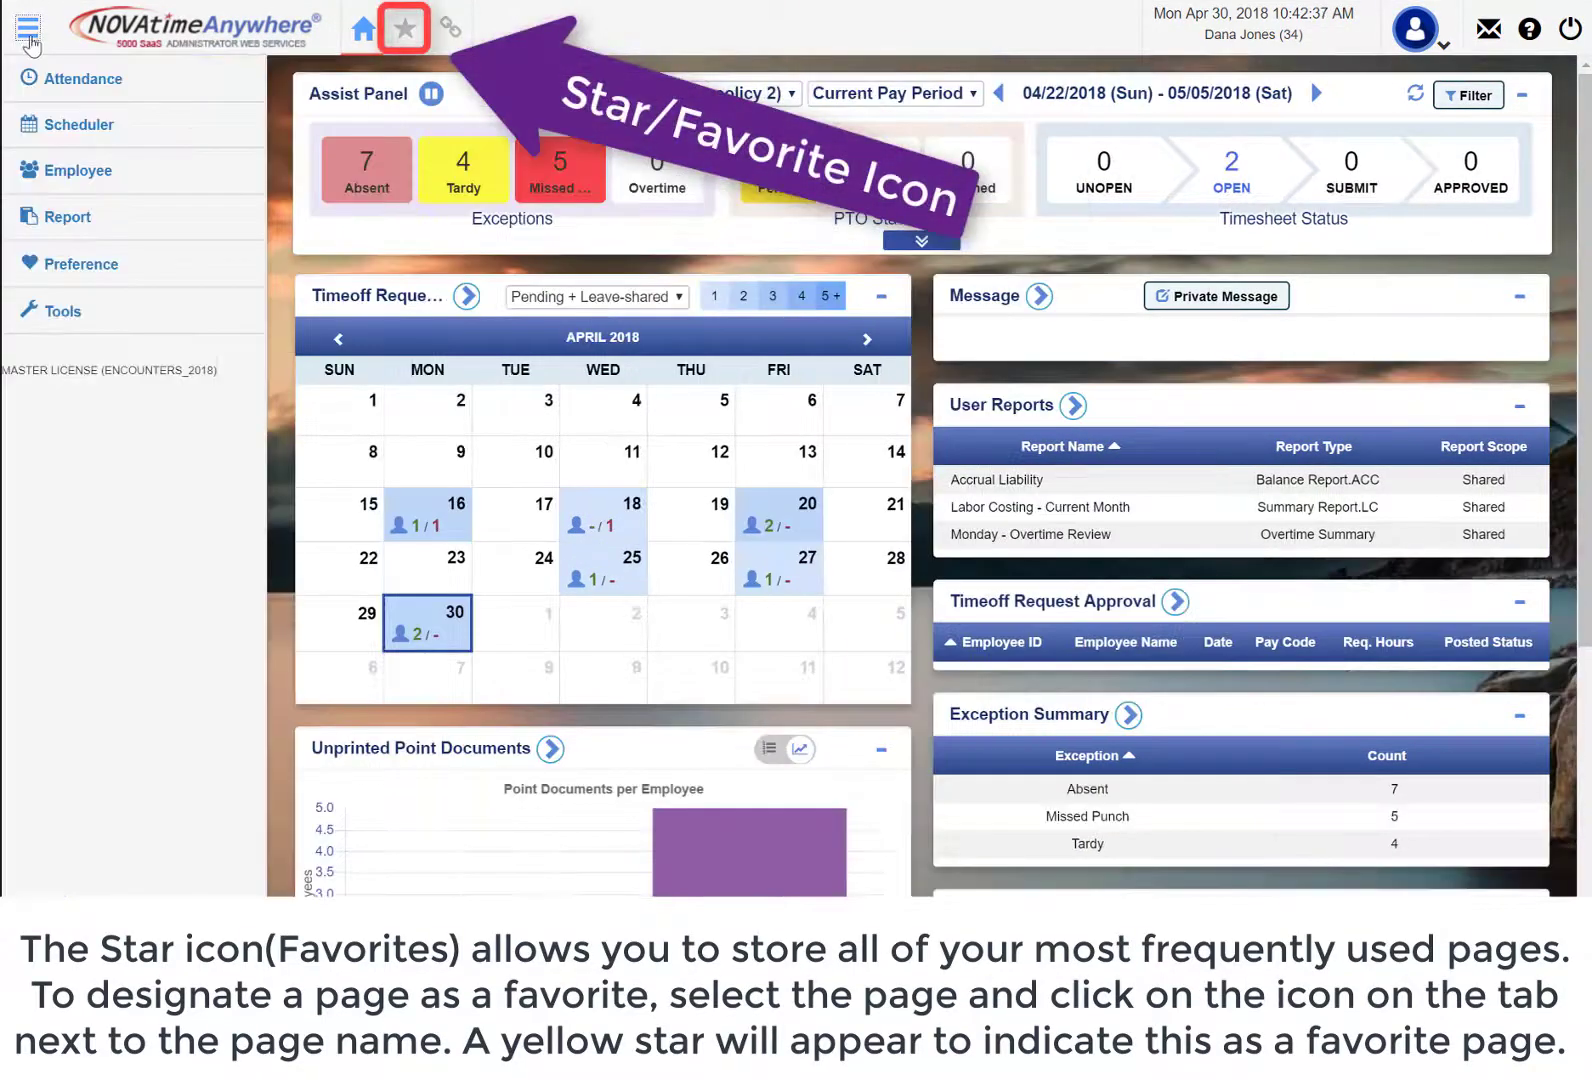
Step: Open the Attendance Timesheets and Overview pages and star Overview as a favorite
{"action": "left_click", "coordinate": [85, 90]}
{"action": "left_click", "coordinate": [309, 131]}
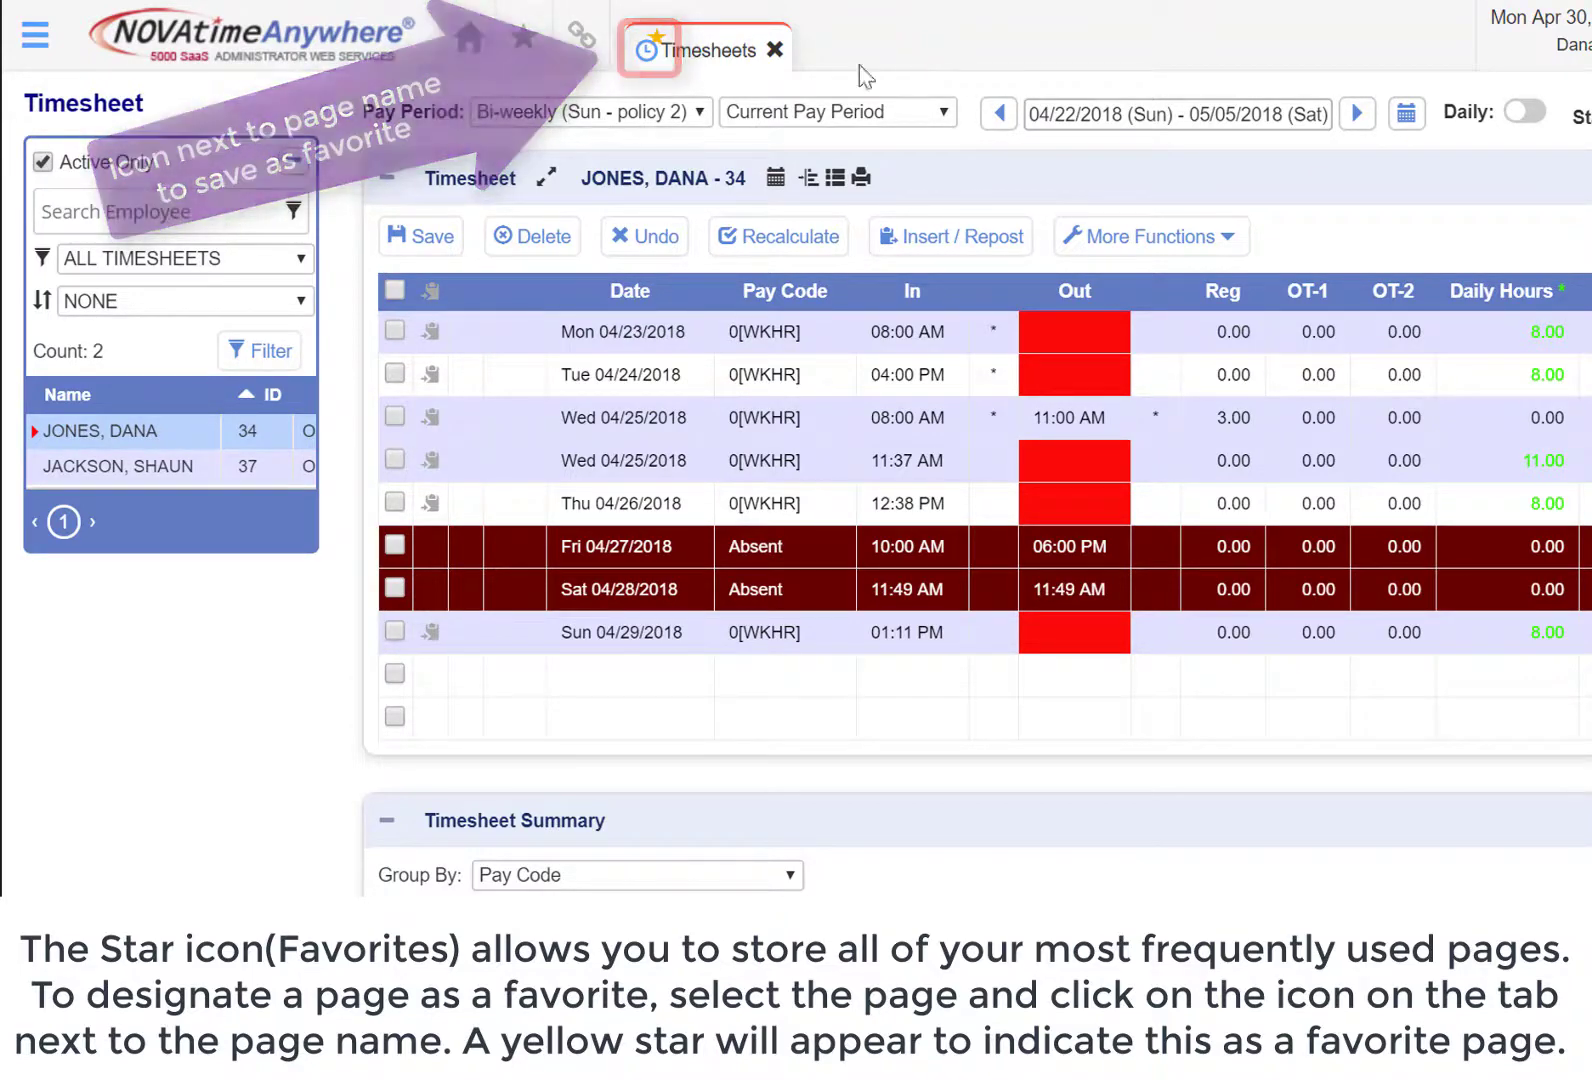
{"action": "left_click", "coordinate": [35, 36]}
{"action": "left_click", "coordinate": [100, 130]}
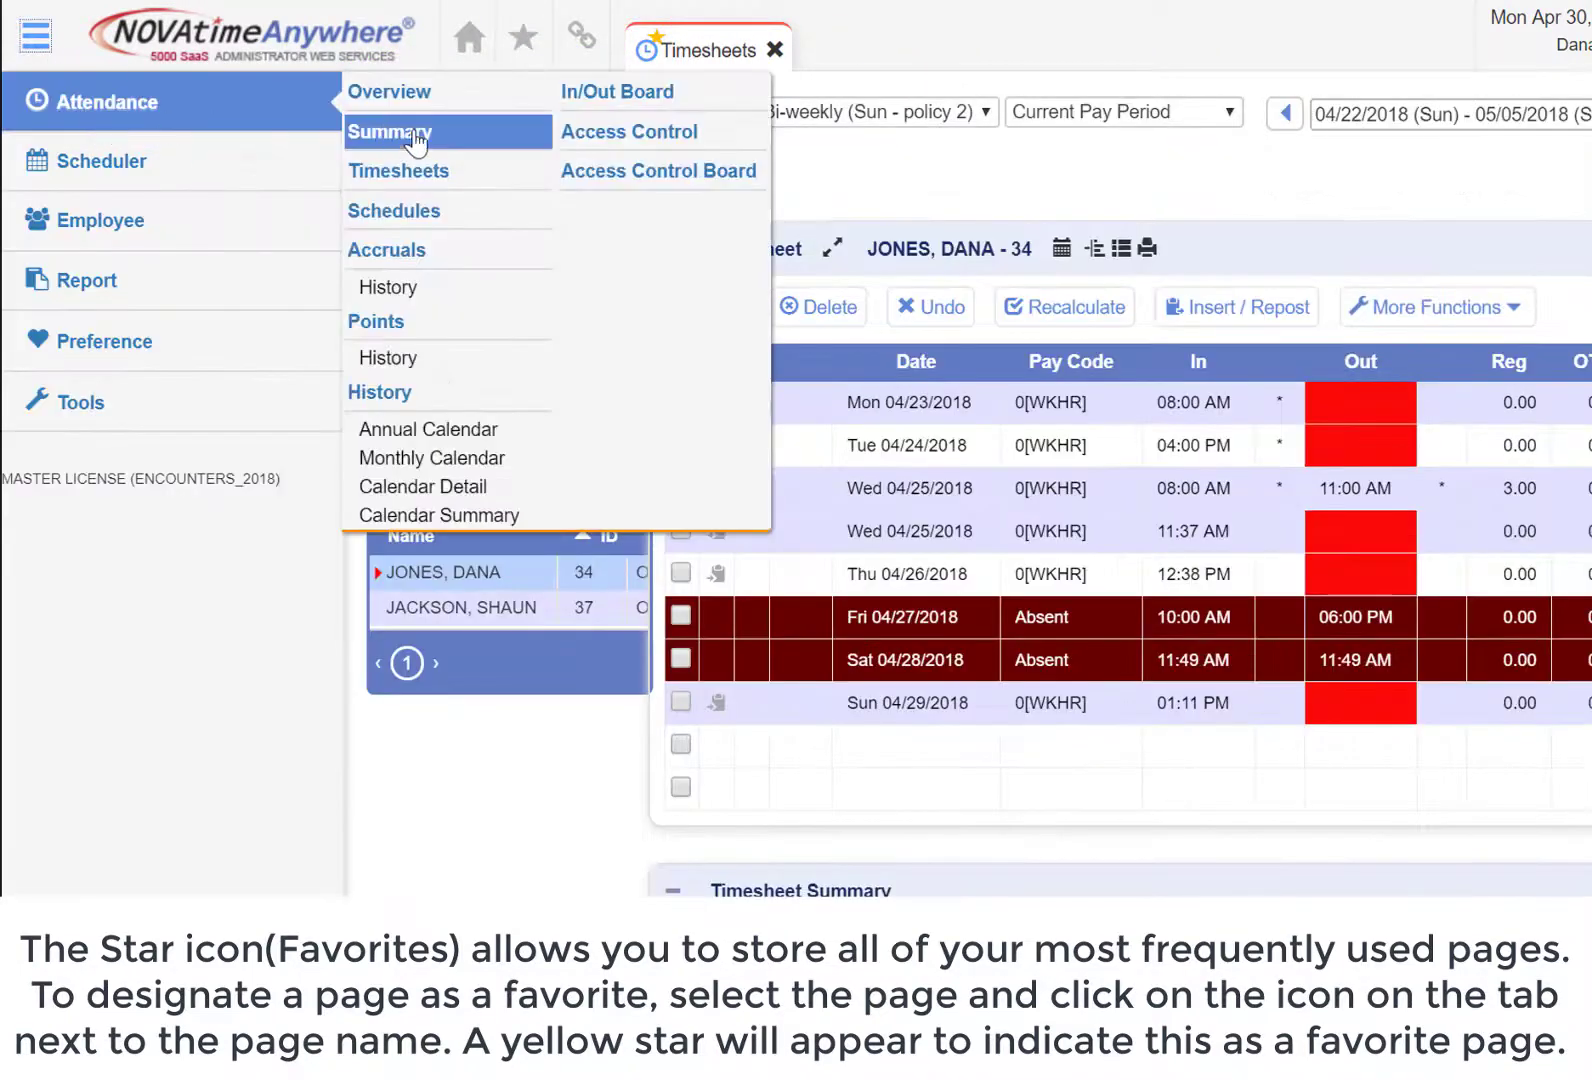
{"action": "left_click", "coordinate": [432, 94]}
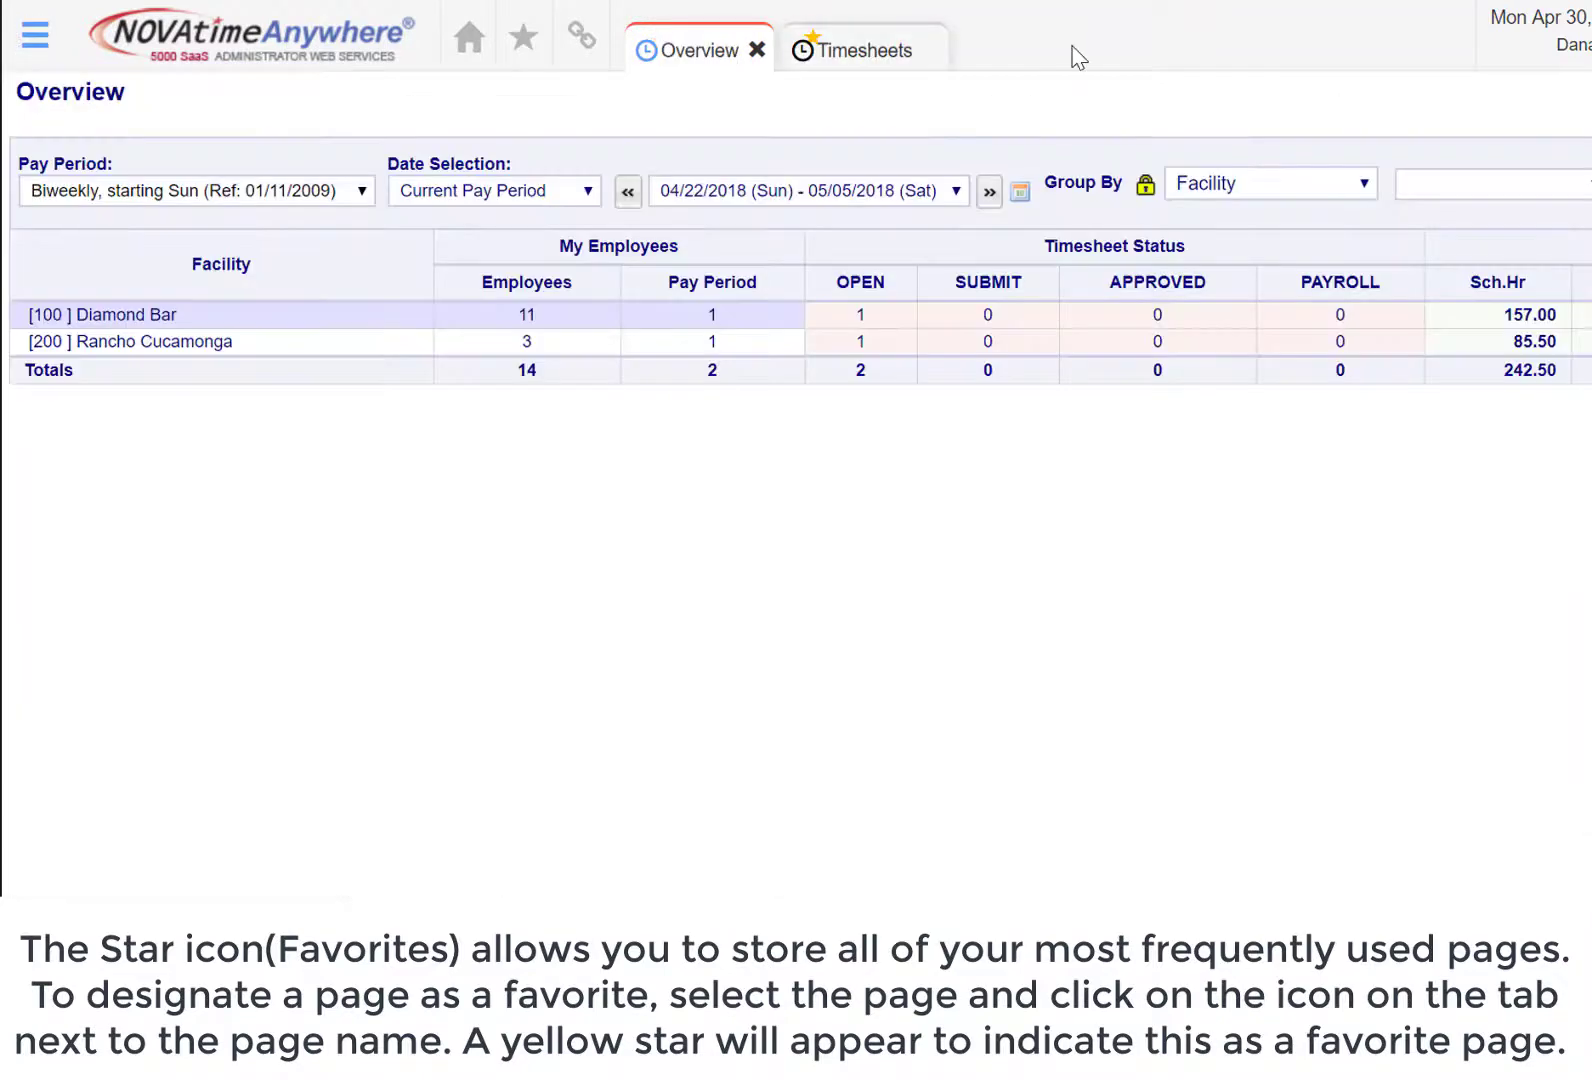
{"action": "left_click", "coordinate": [647, 50]}
Step: Move Overview above Timesheets in the favorites list and return to the home dashboard
{"action": "left_click", "coordinate": [522, 40]}
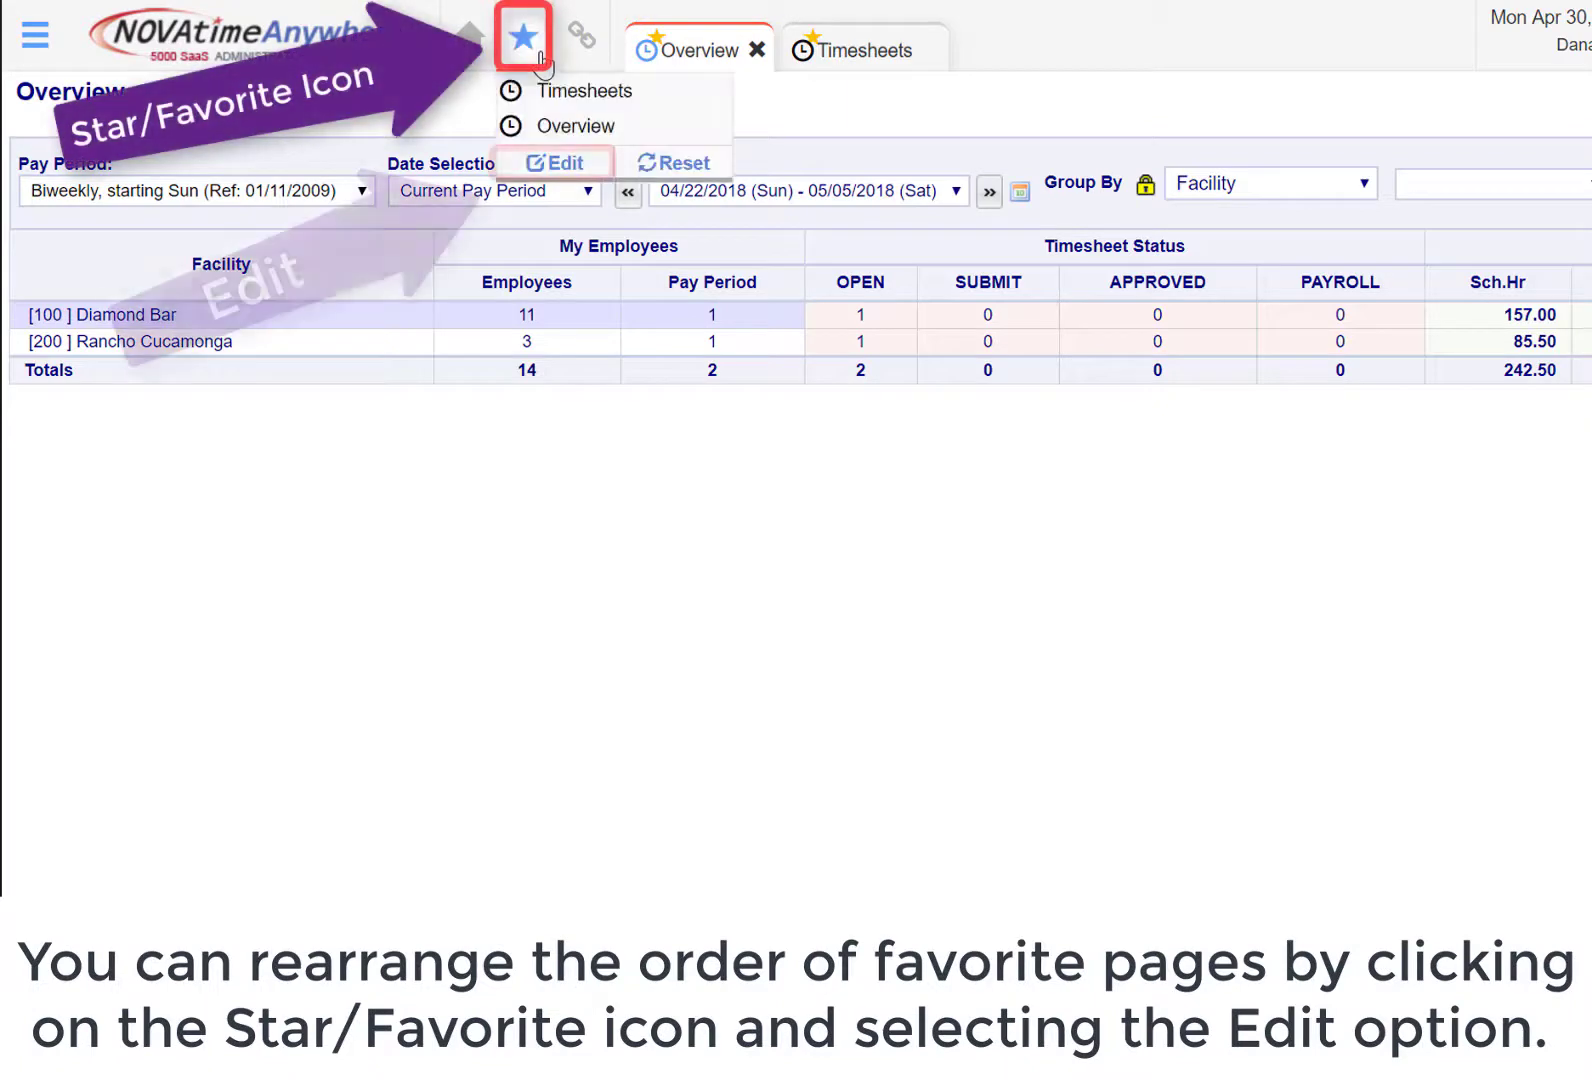
{"action": "left_click", "coordinate": [604, 163]}
{"action": "left_click", "coordinate": [676, 128]}
{"action": "left_click", "coordinate": [754, 108]}
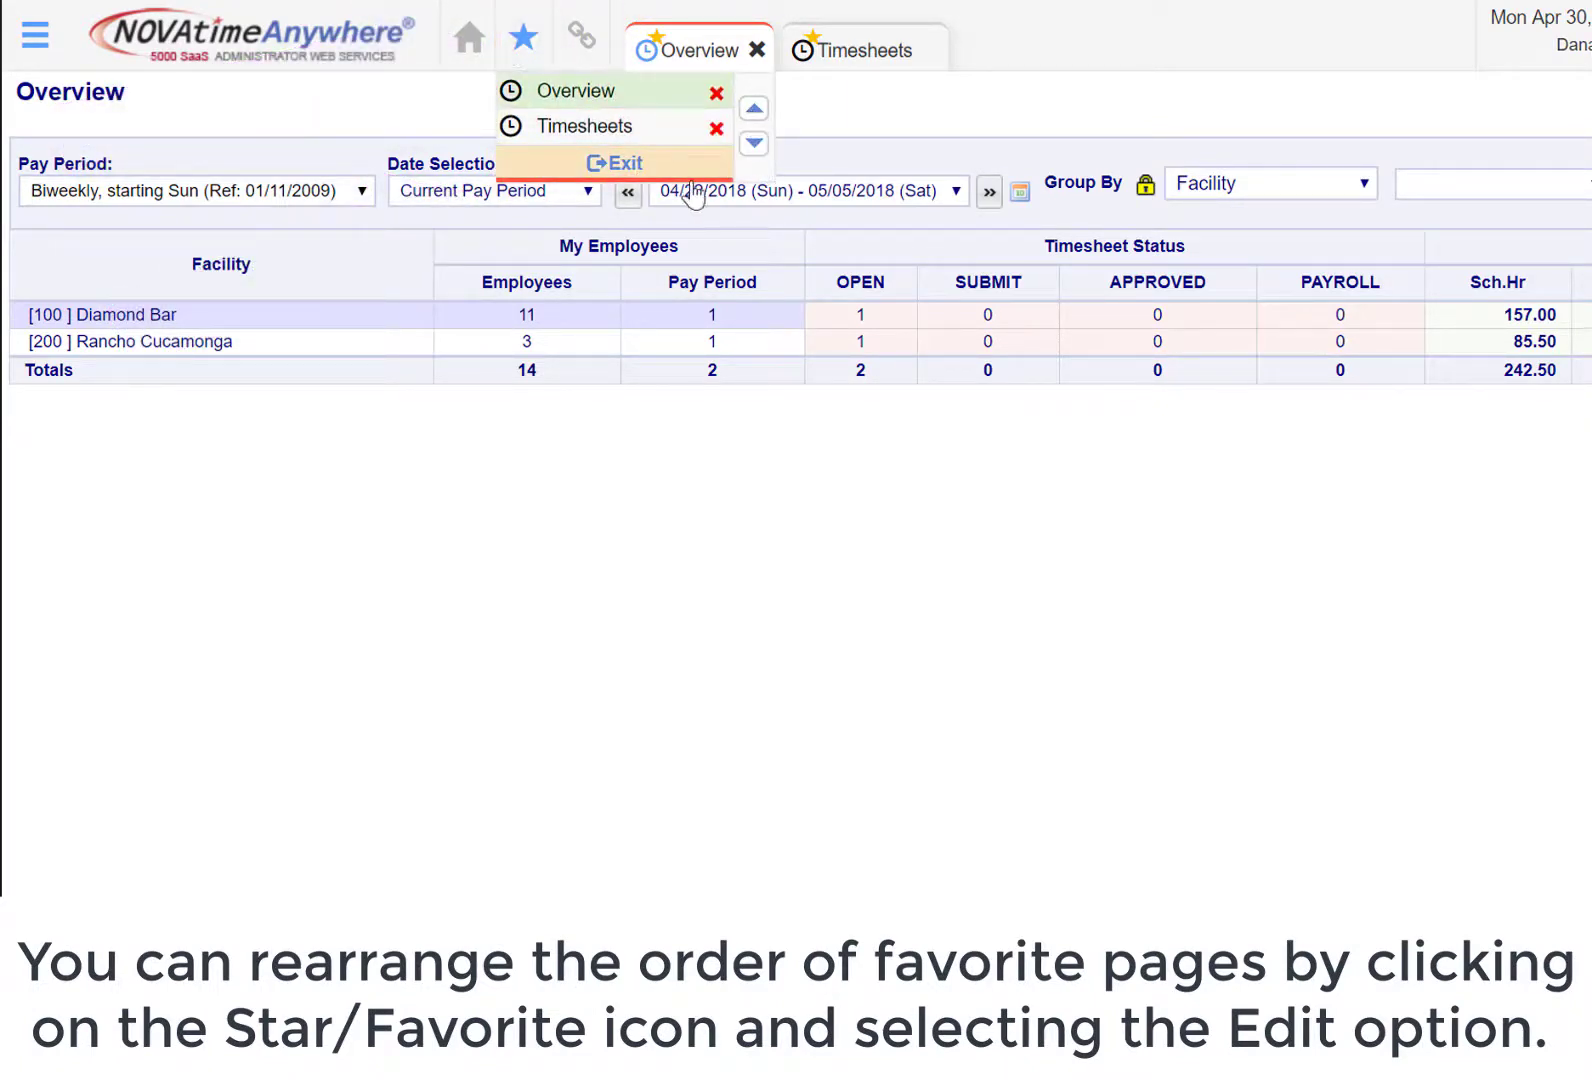
{"action": "left_click", "coordinate": [669, 170]}
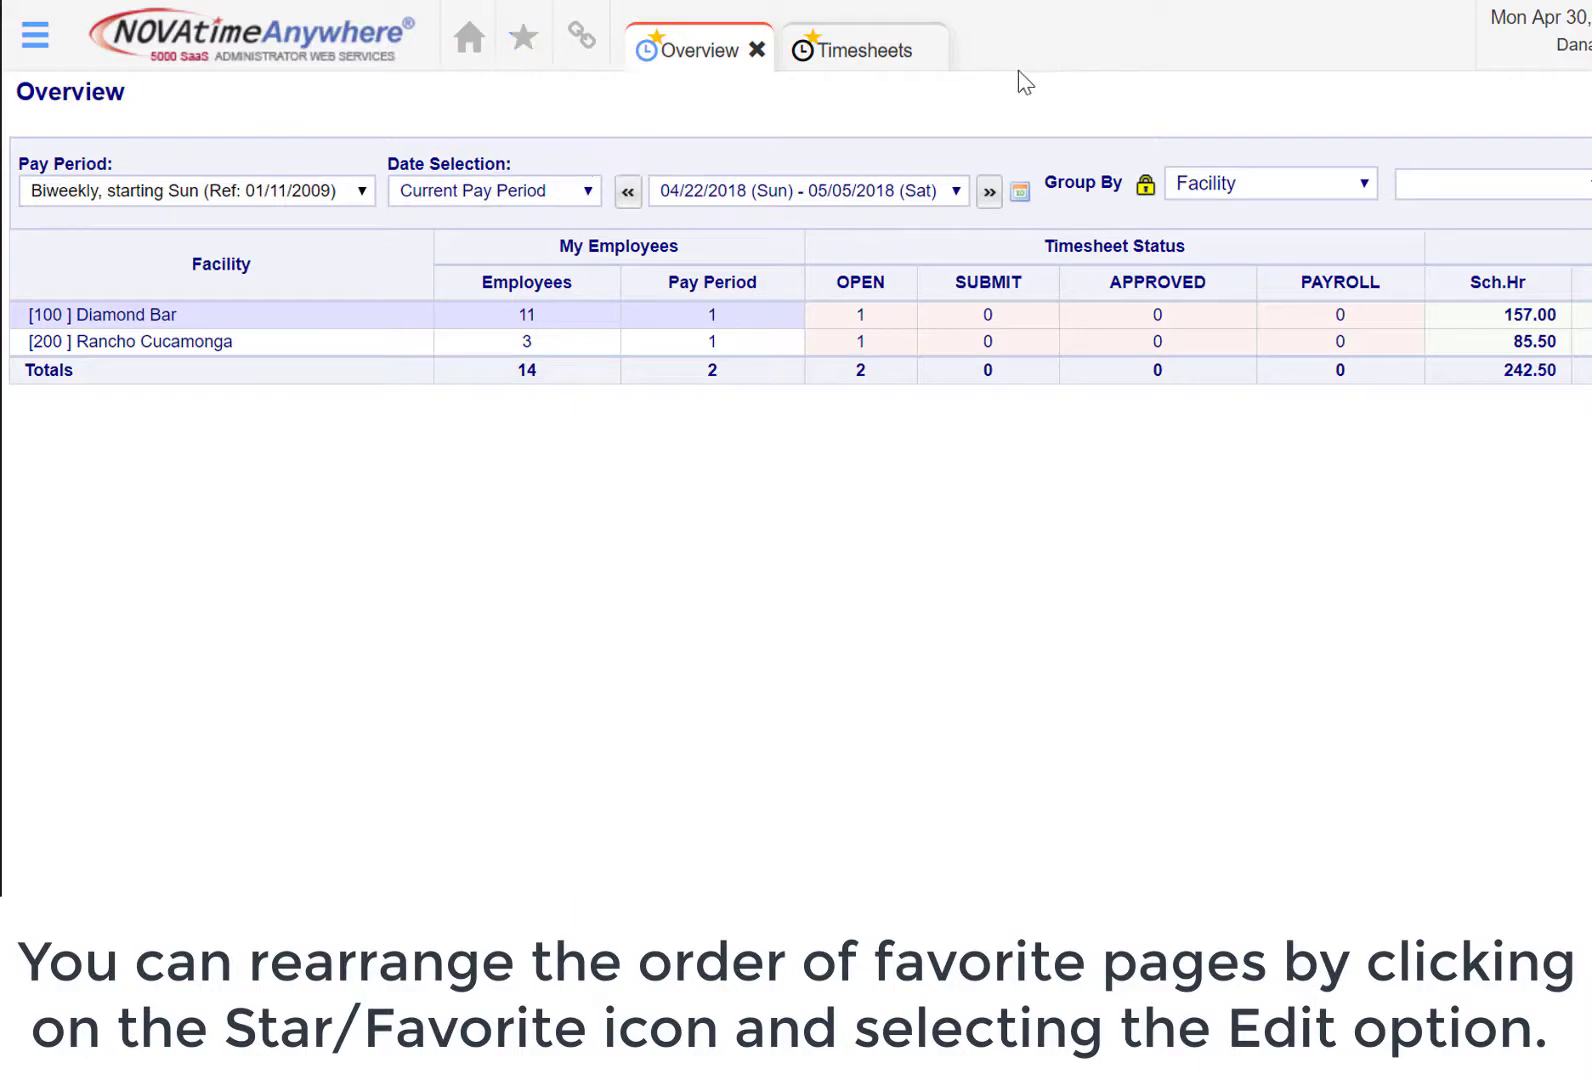
{"action": "left_click", "coordinate": [464, 48]}
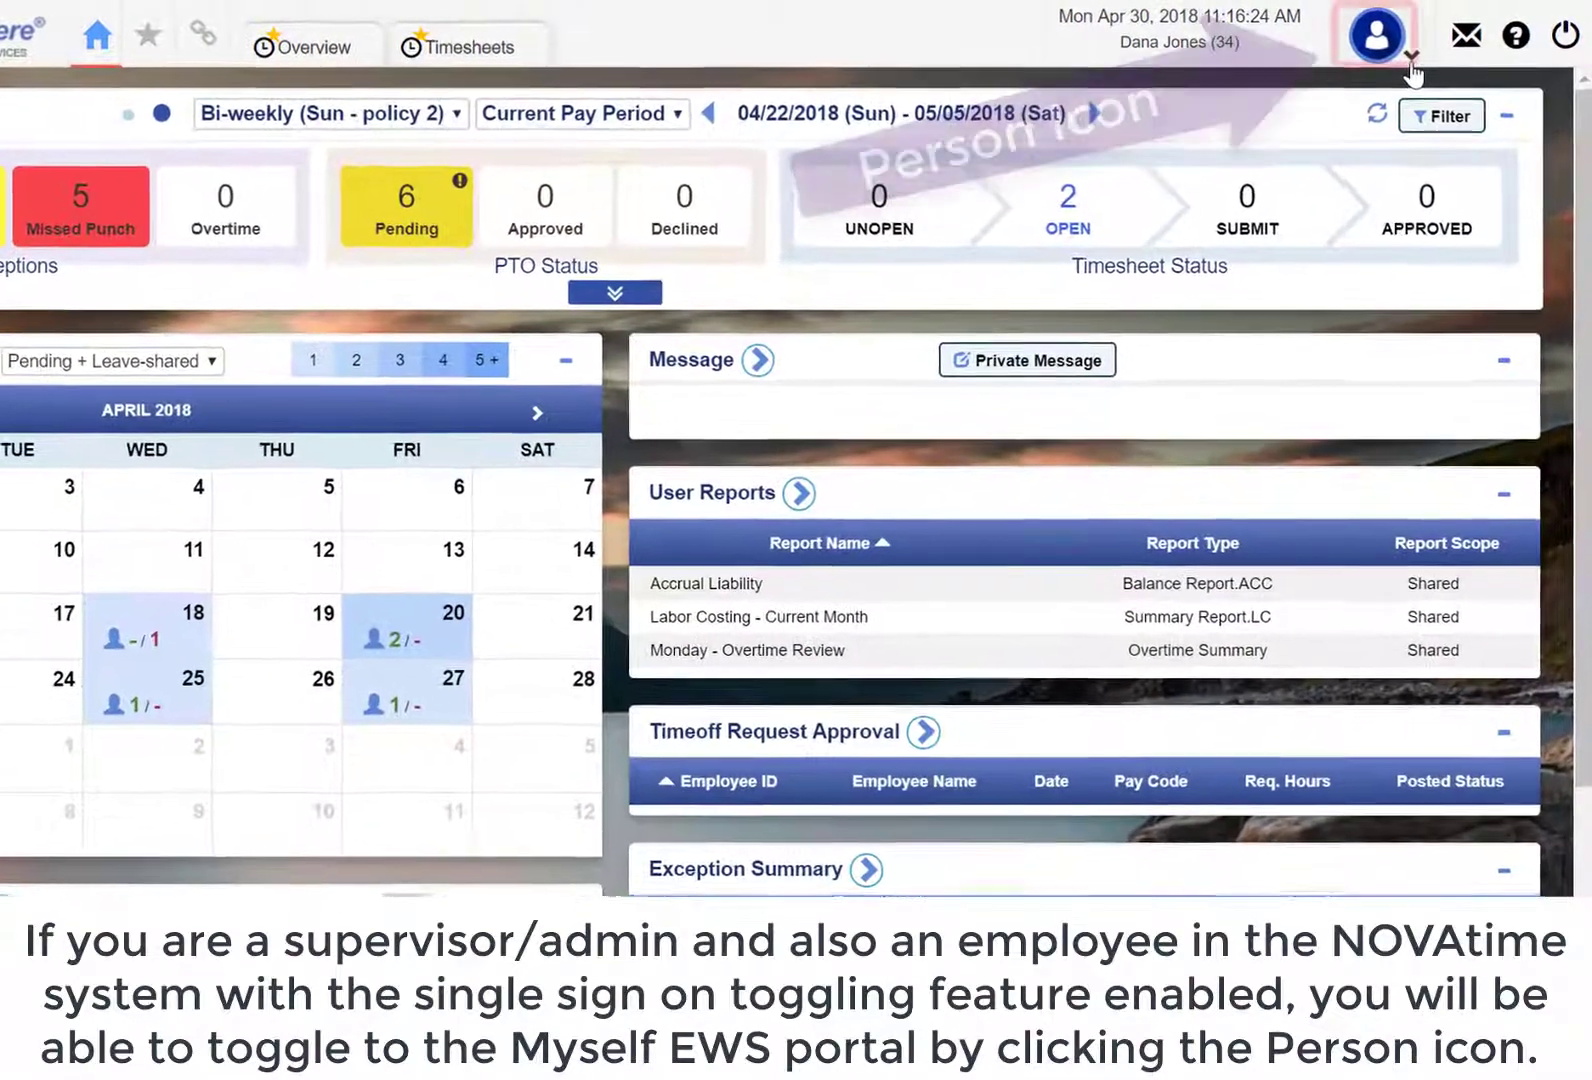
Step: Open Settings from the personal account menu at the top right
{"action": "left_click", "coordinate": [1403, 31]}
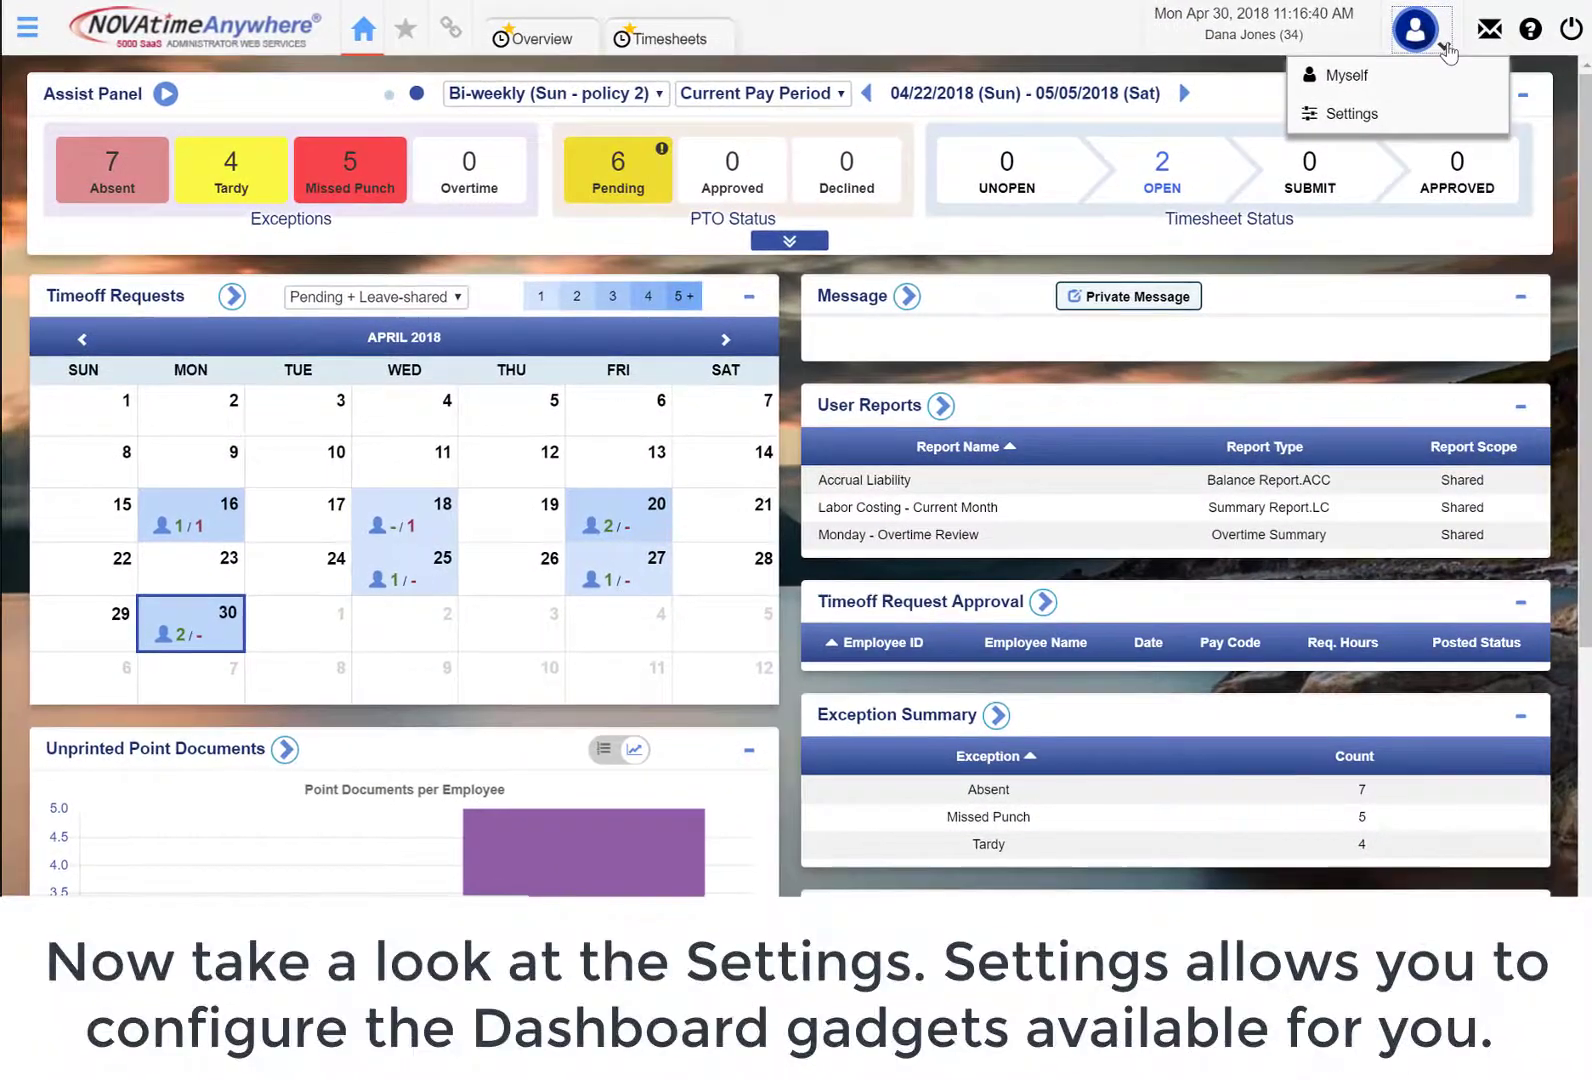
{"action": "left_click", "coordinate": [1425, 116]}
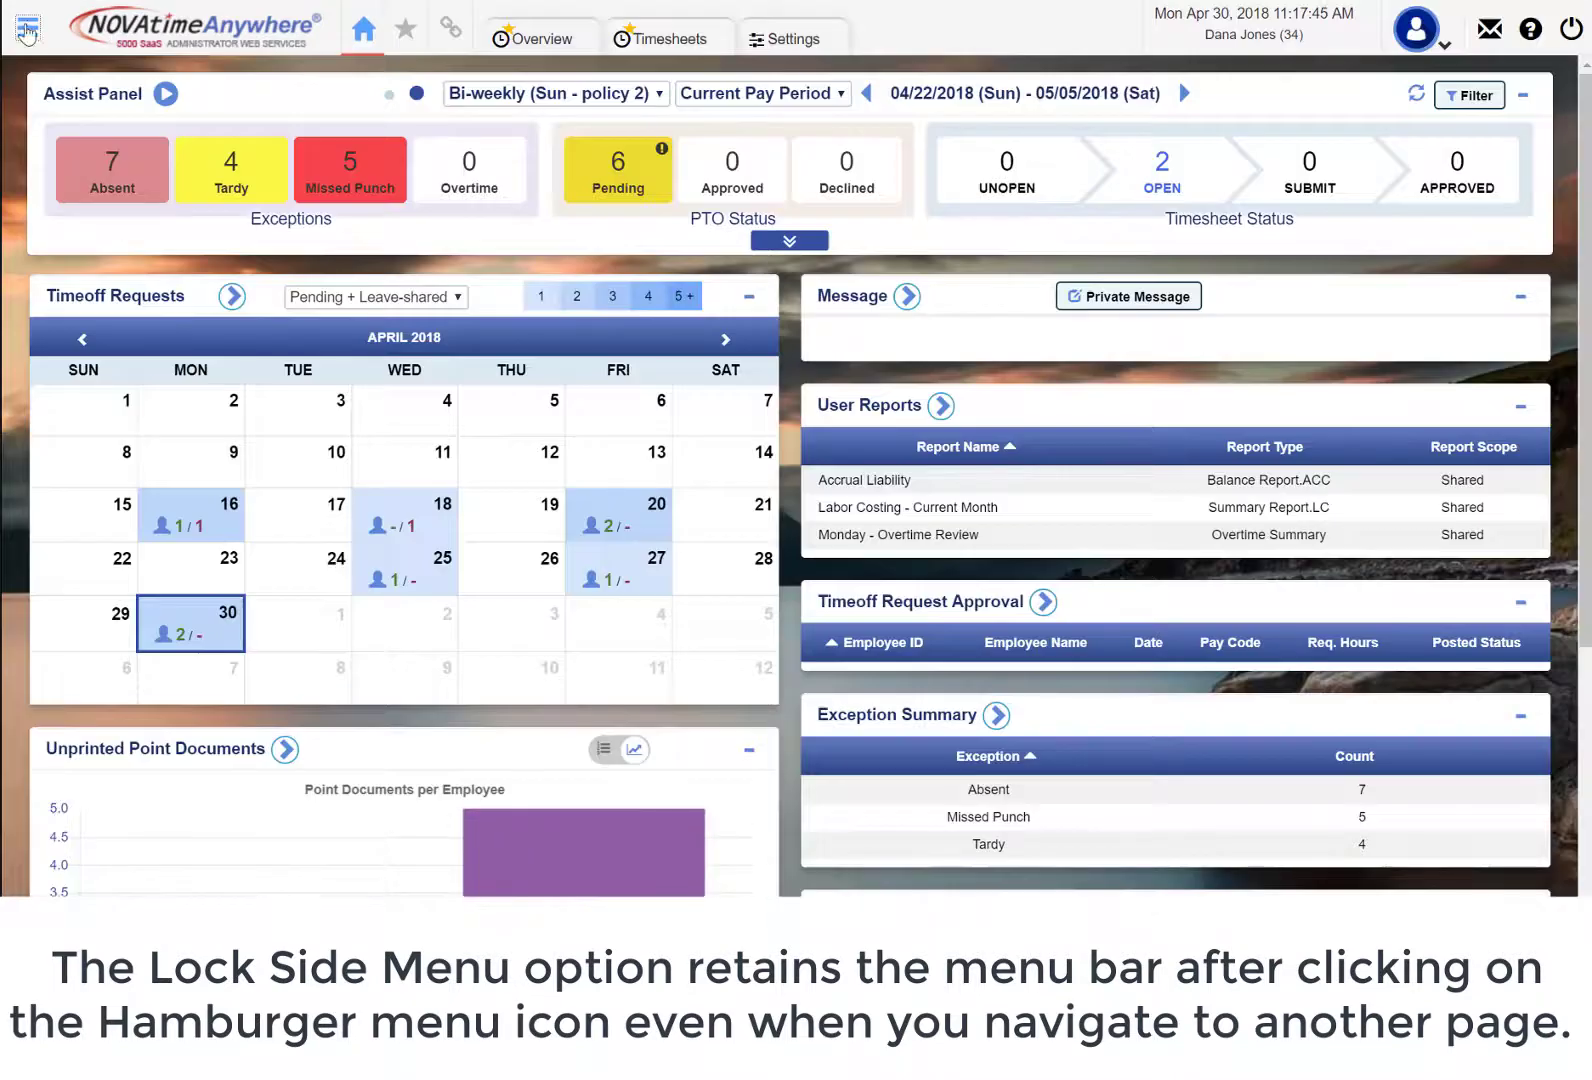
{"action": "left_click", "coordinate": [28, 30]}
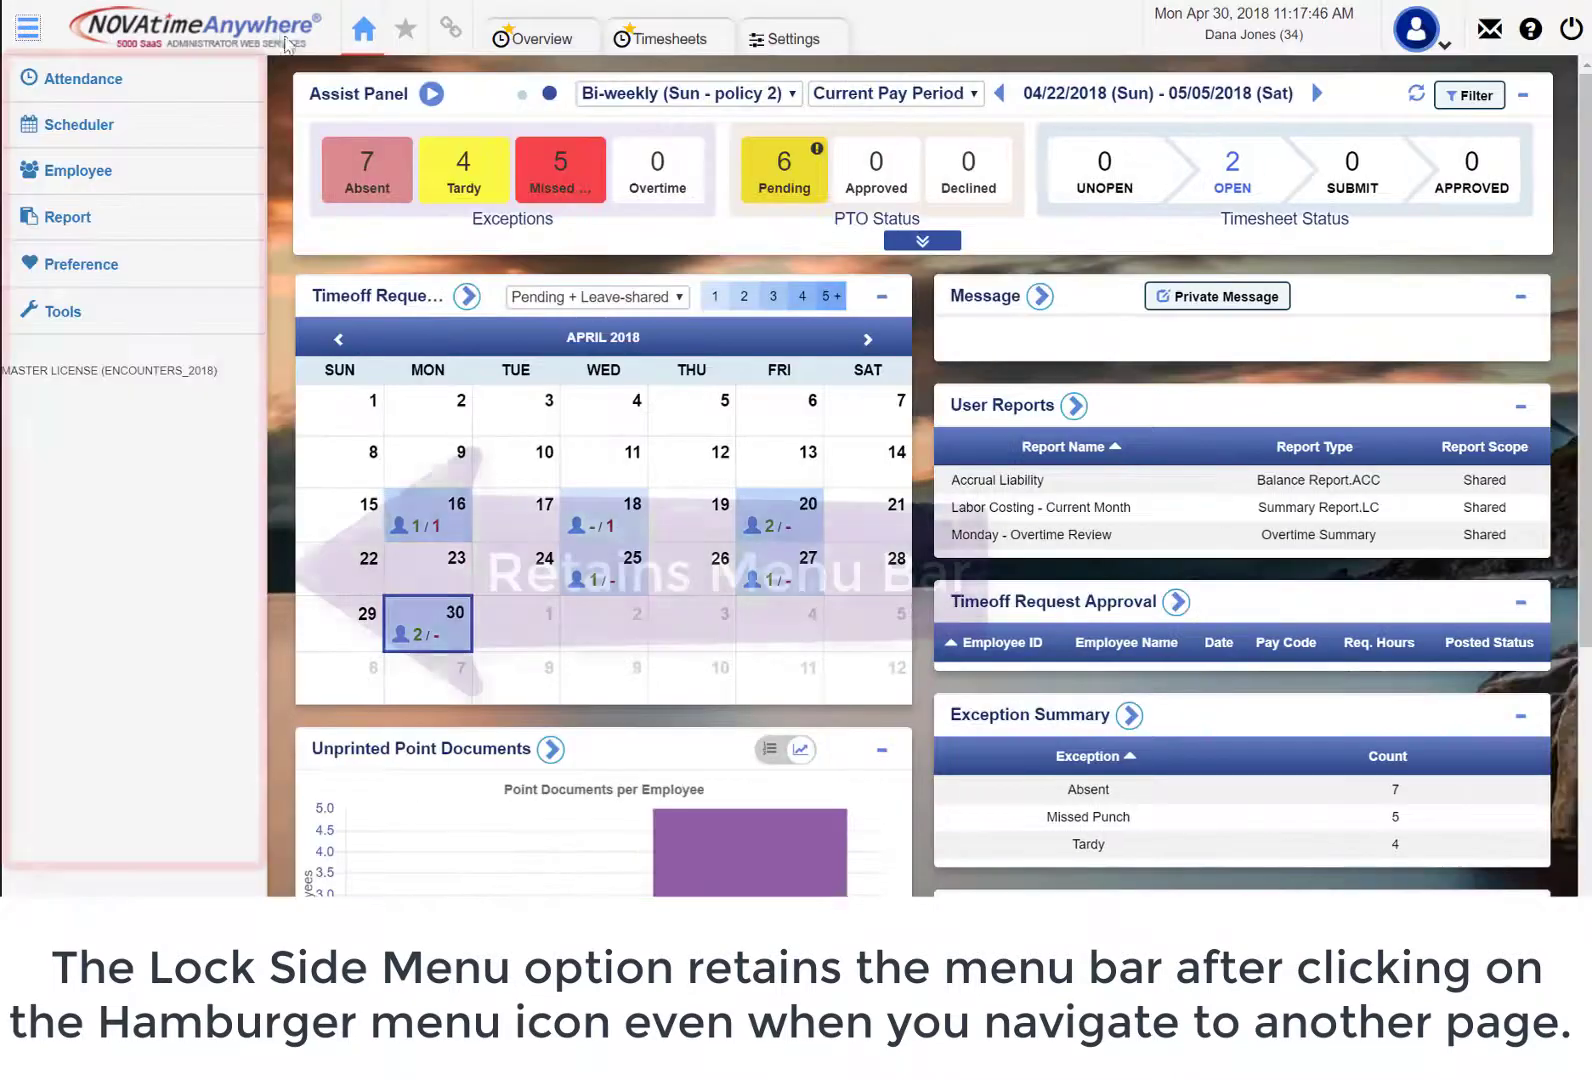
{"action": "mouse_move", "coordinate": [232, 78]}
{"action": "mouse_move", "coordinate": [220, 124]}
{"action": "left_click", "coordinate": [320, 149]}
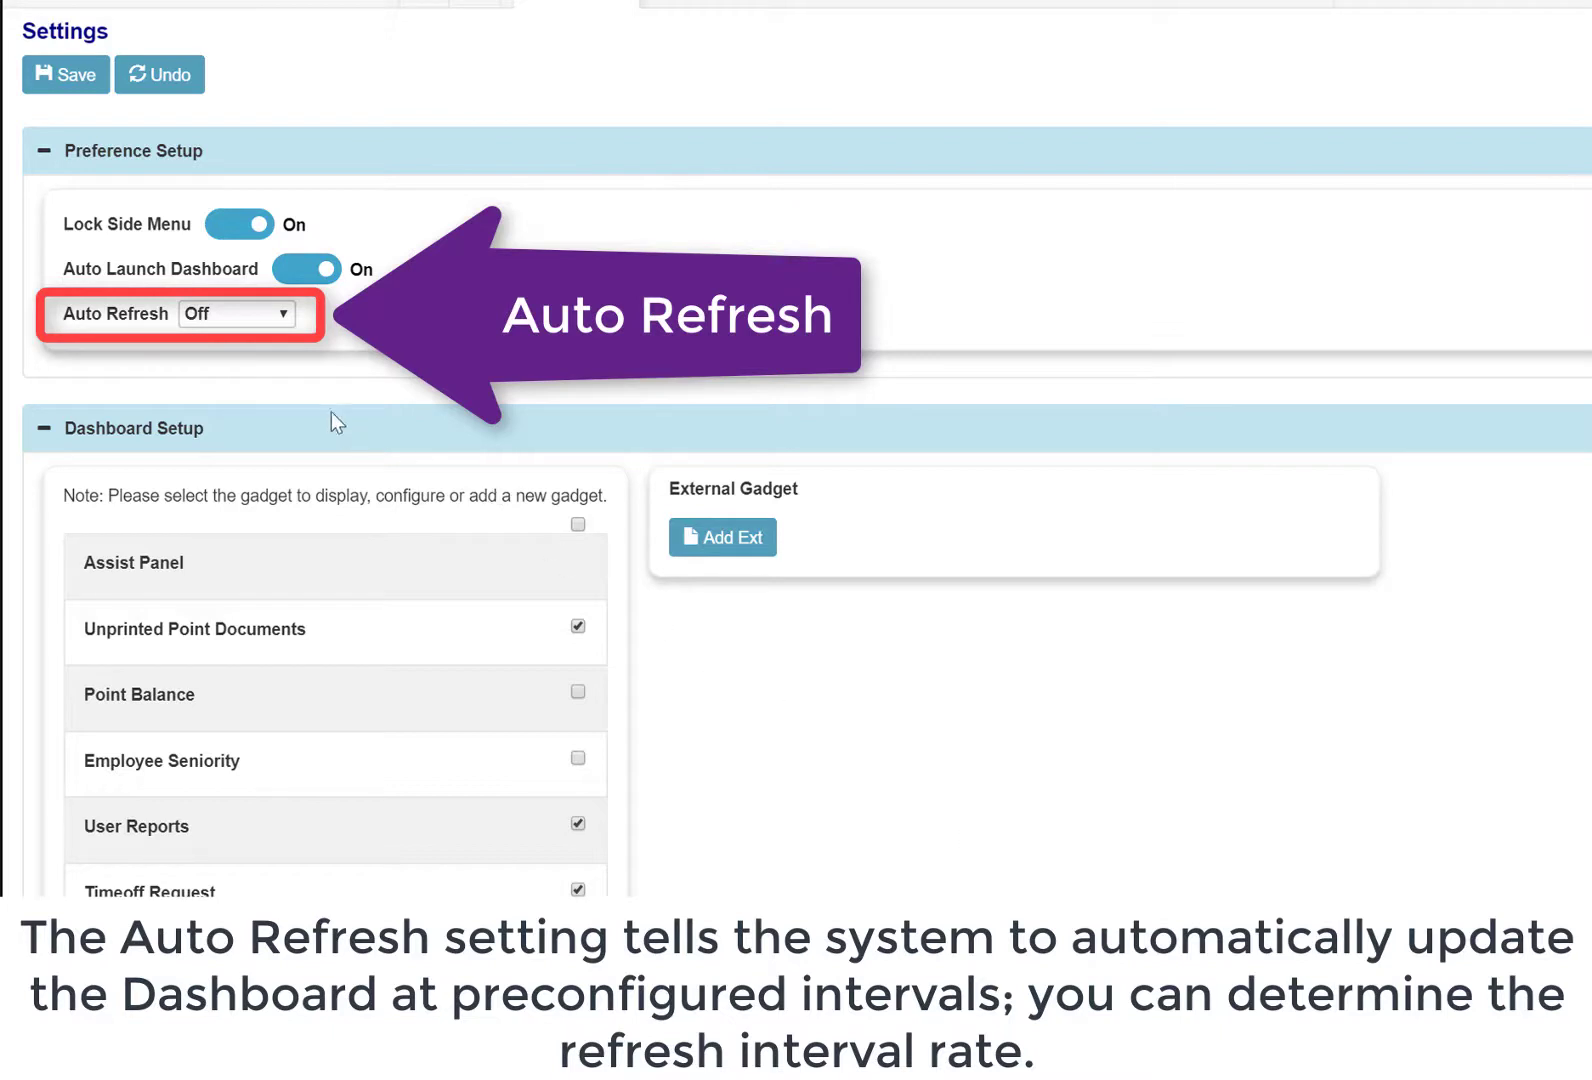
{"action": "left_click", "coordinate": [262, 320]}
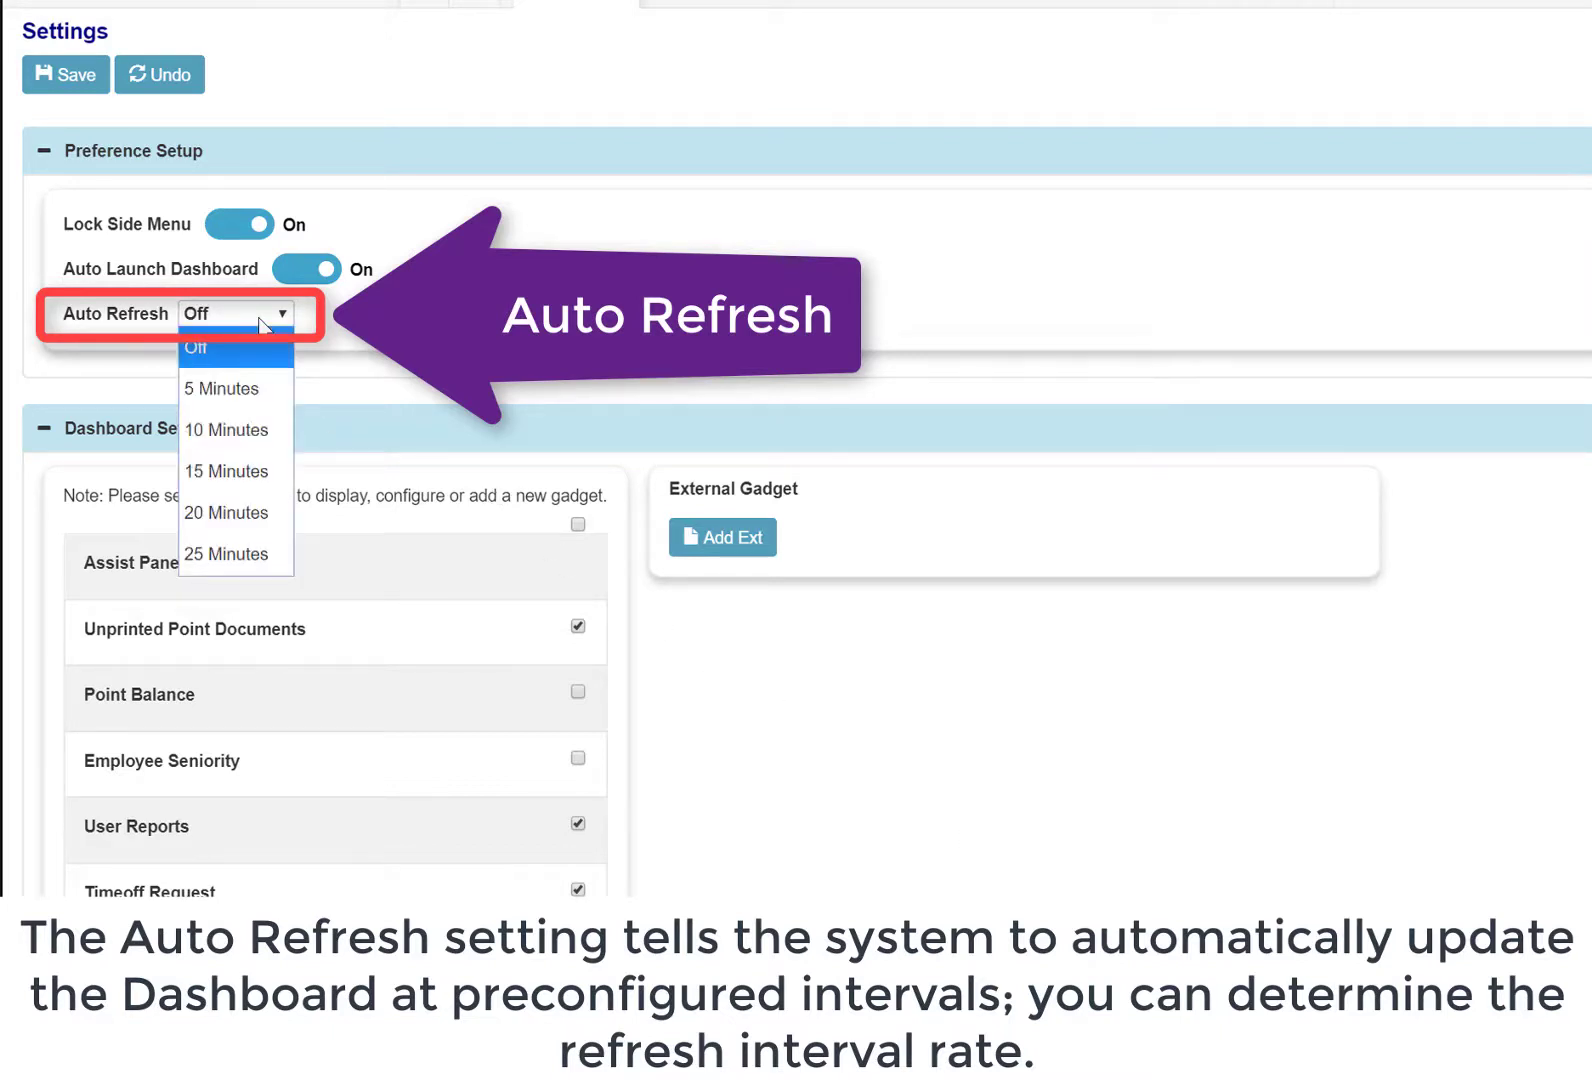
{"action": "left_click", "coordinate": [258, 318]}
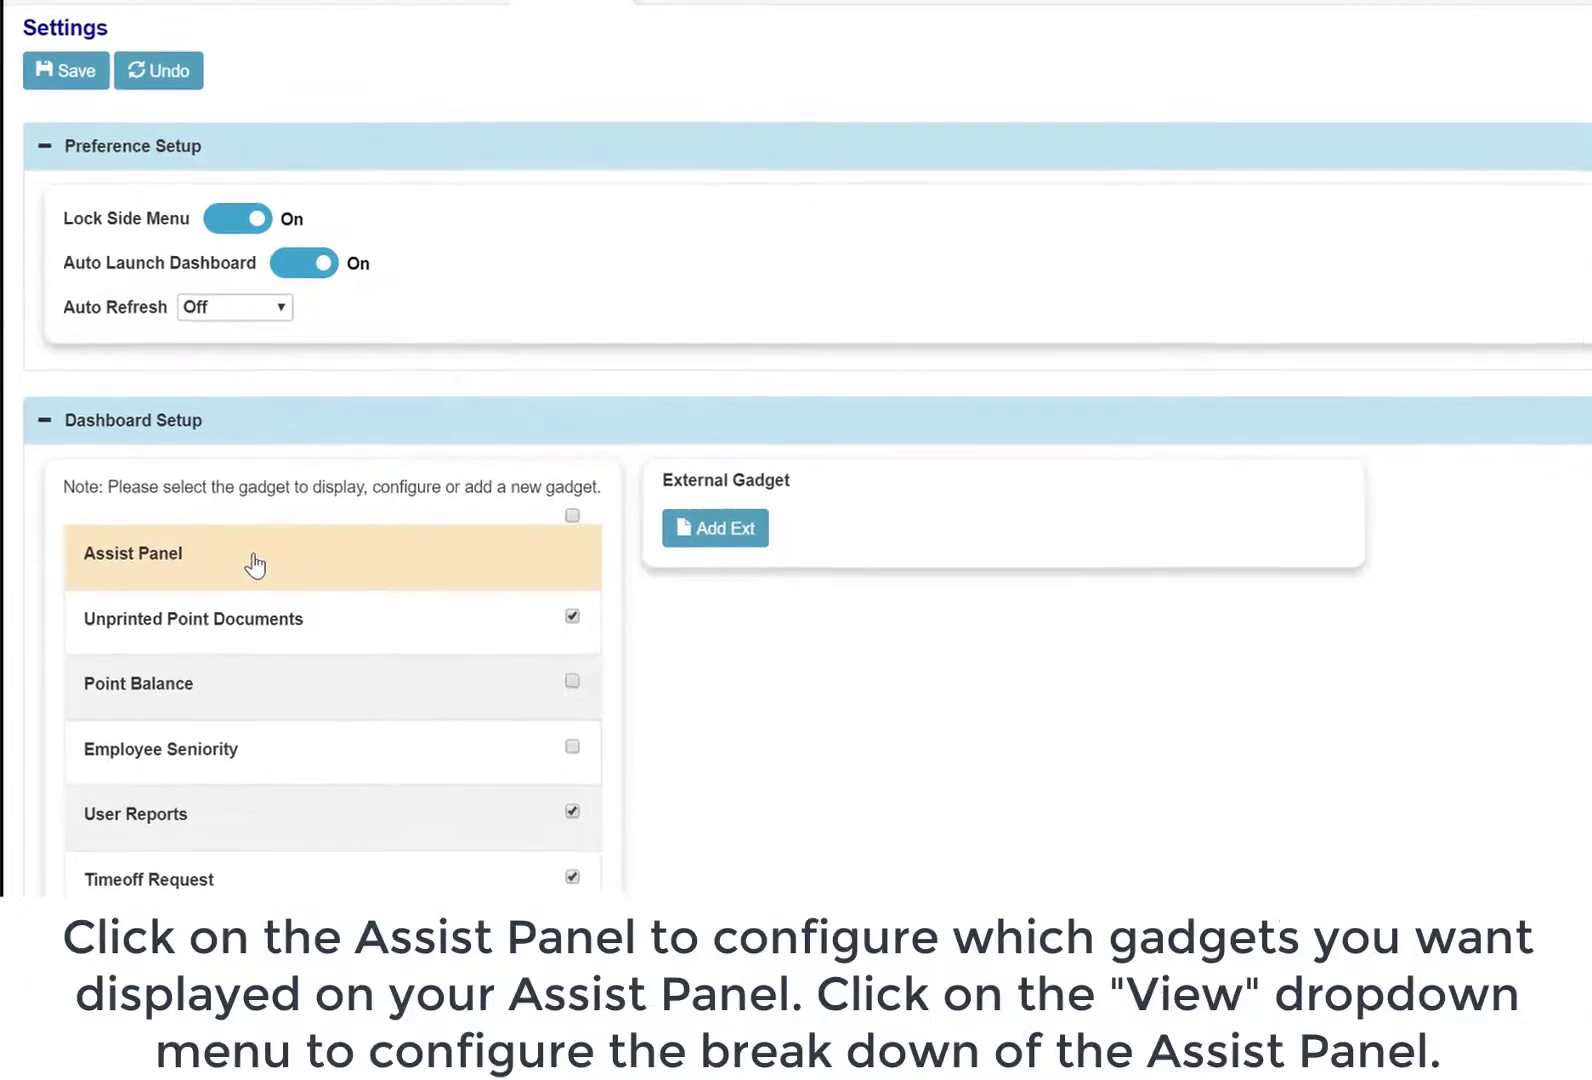
Step: Open the Assist Panel gadget's configuration in Settings
{"action": "left_click", "coordinate": [249, 560]}
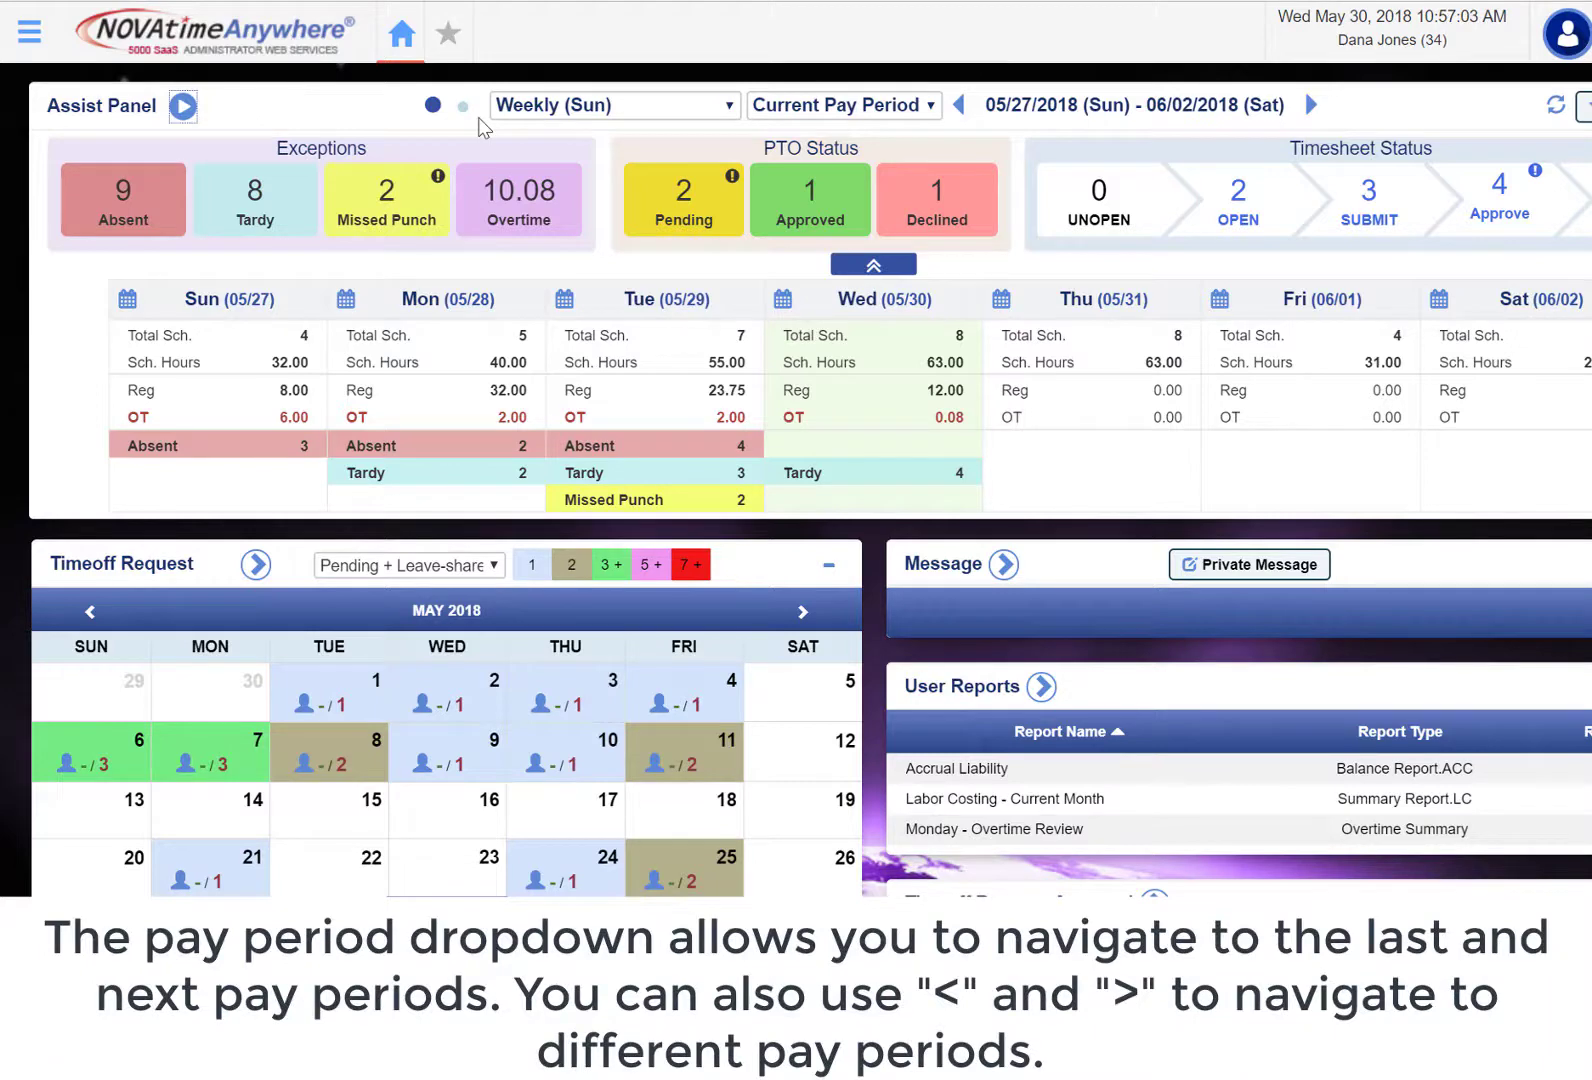
{"action": "left_click", "coordinate": [615, 106]}
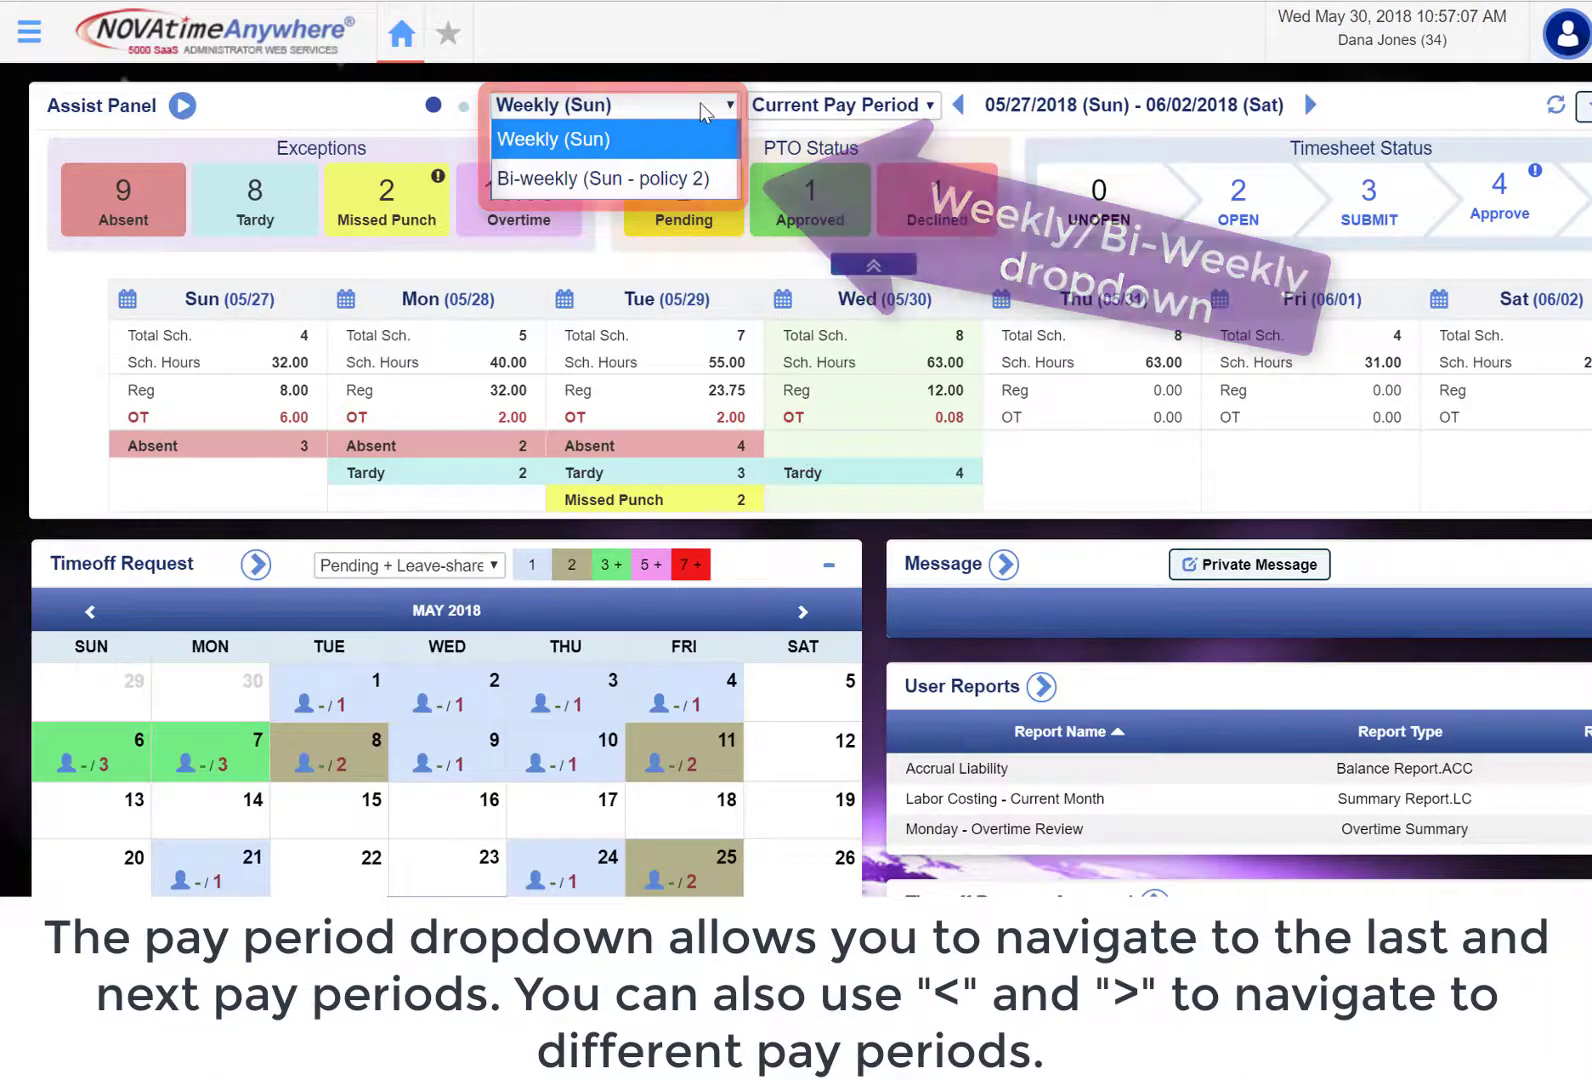
{"action": "left_click", "coordinate": [928, 110]}
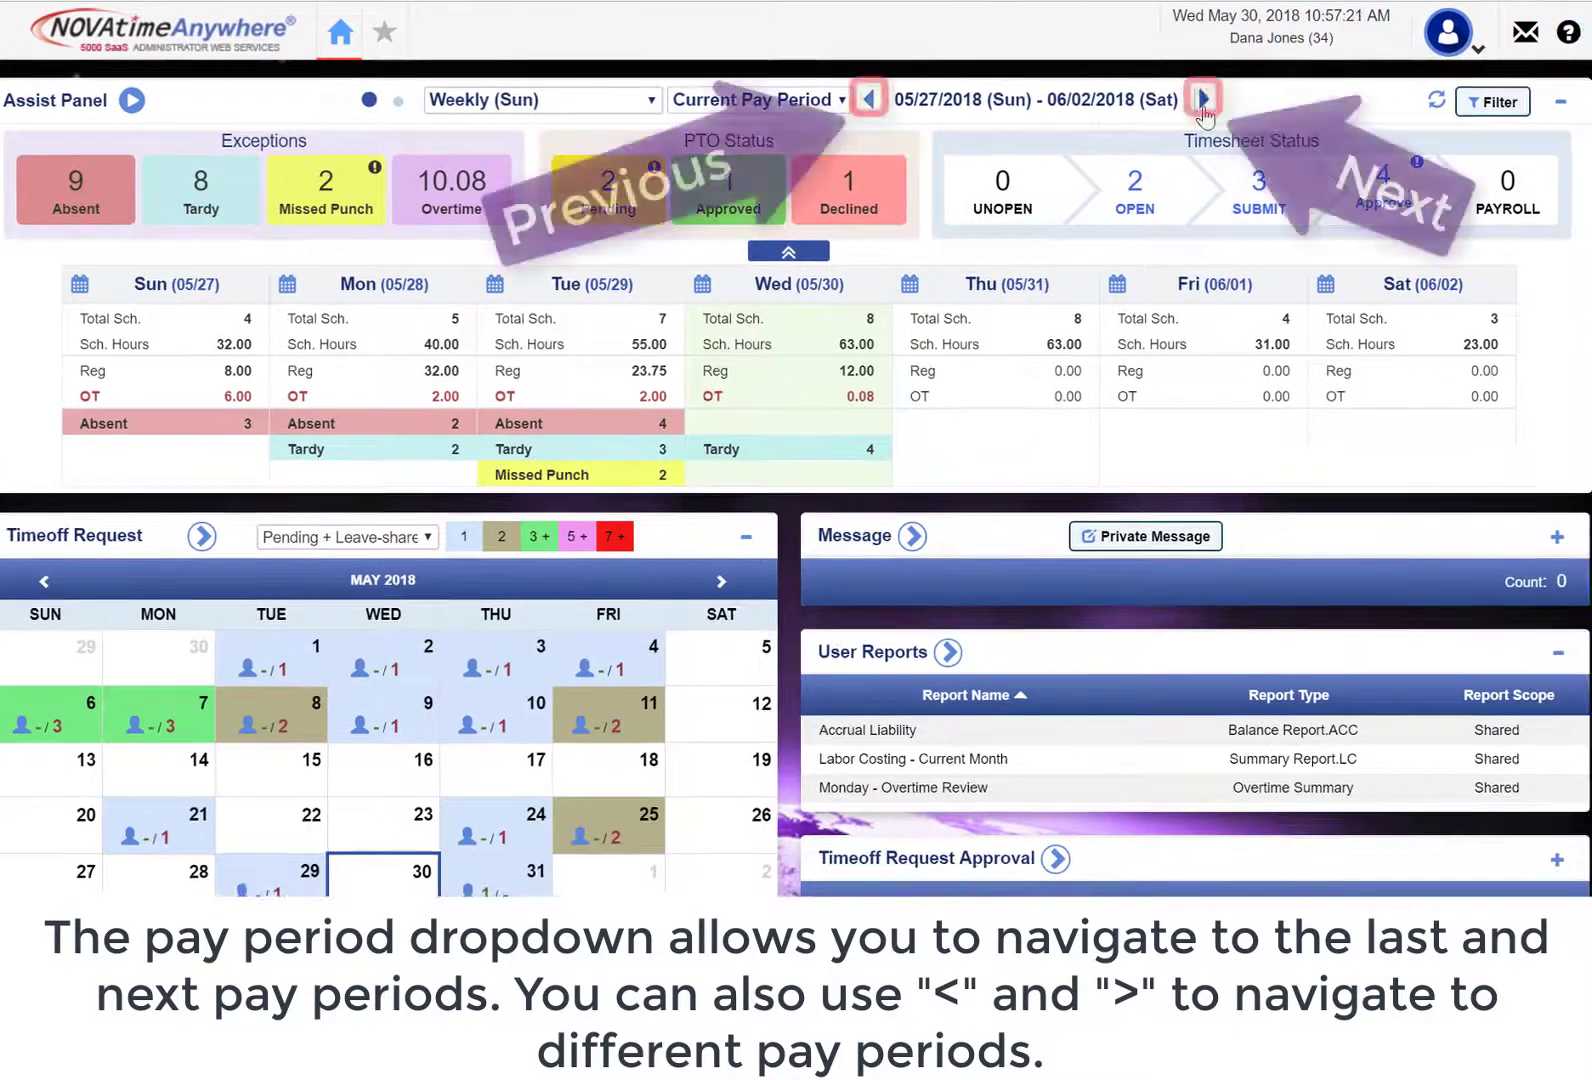
{"action": "left_click", "coordinate": [1202, 108]}
{"action": "left_click", "coordinate": [1204, 102]}
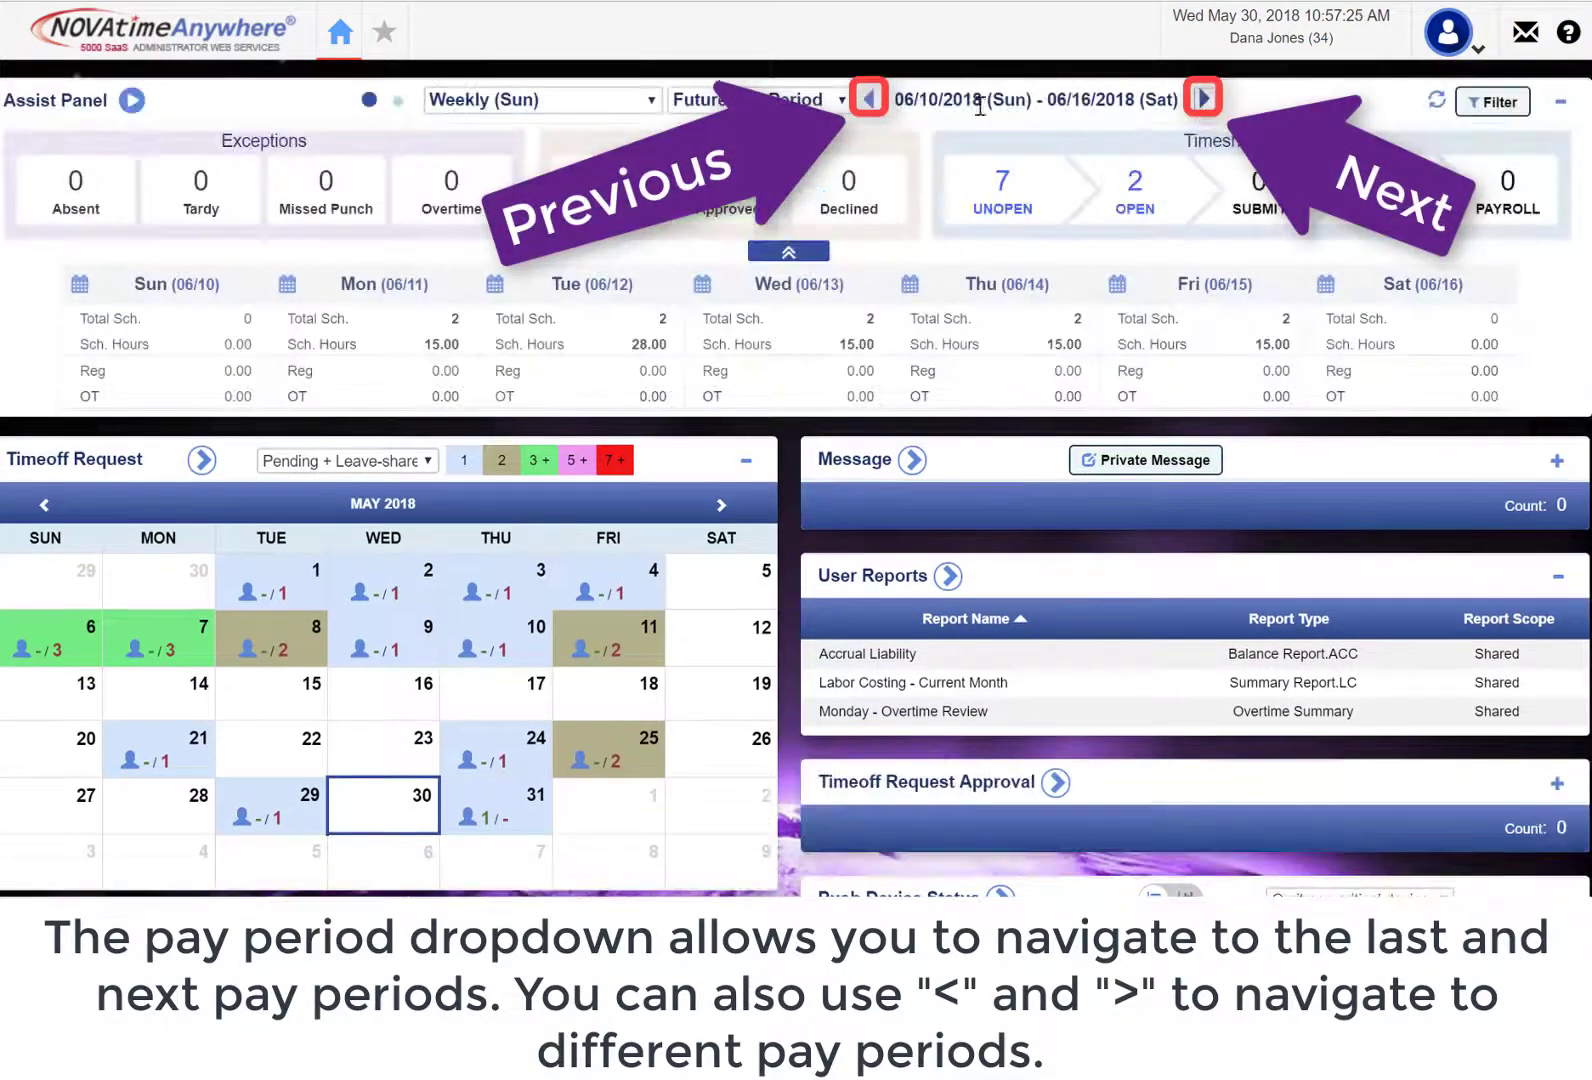
{"action": "left_click", "coordinate": [869, 100]}
{"action": "left_click", "coordinate": [867, 100]}
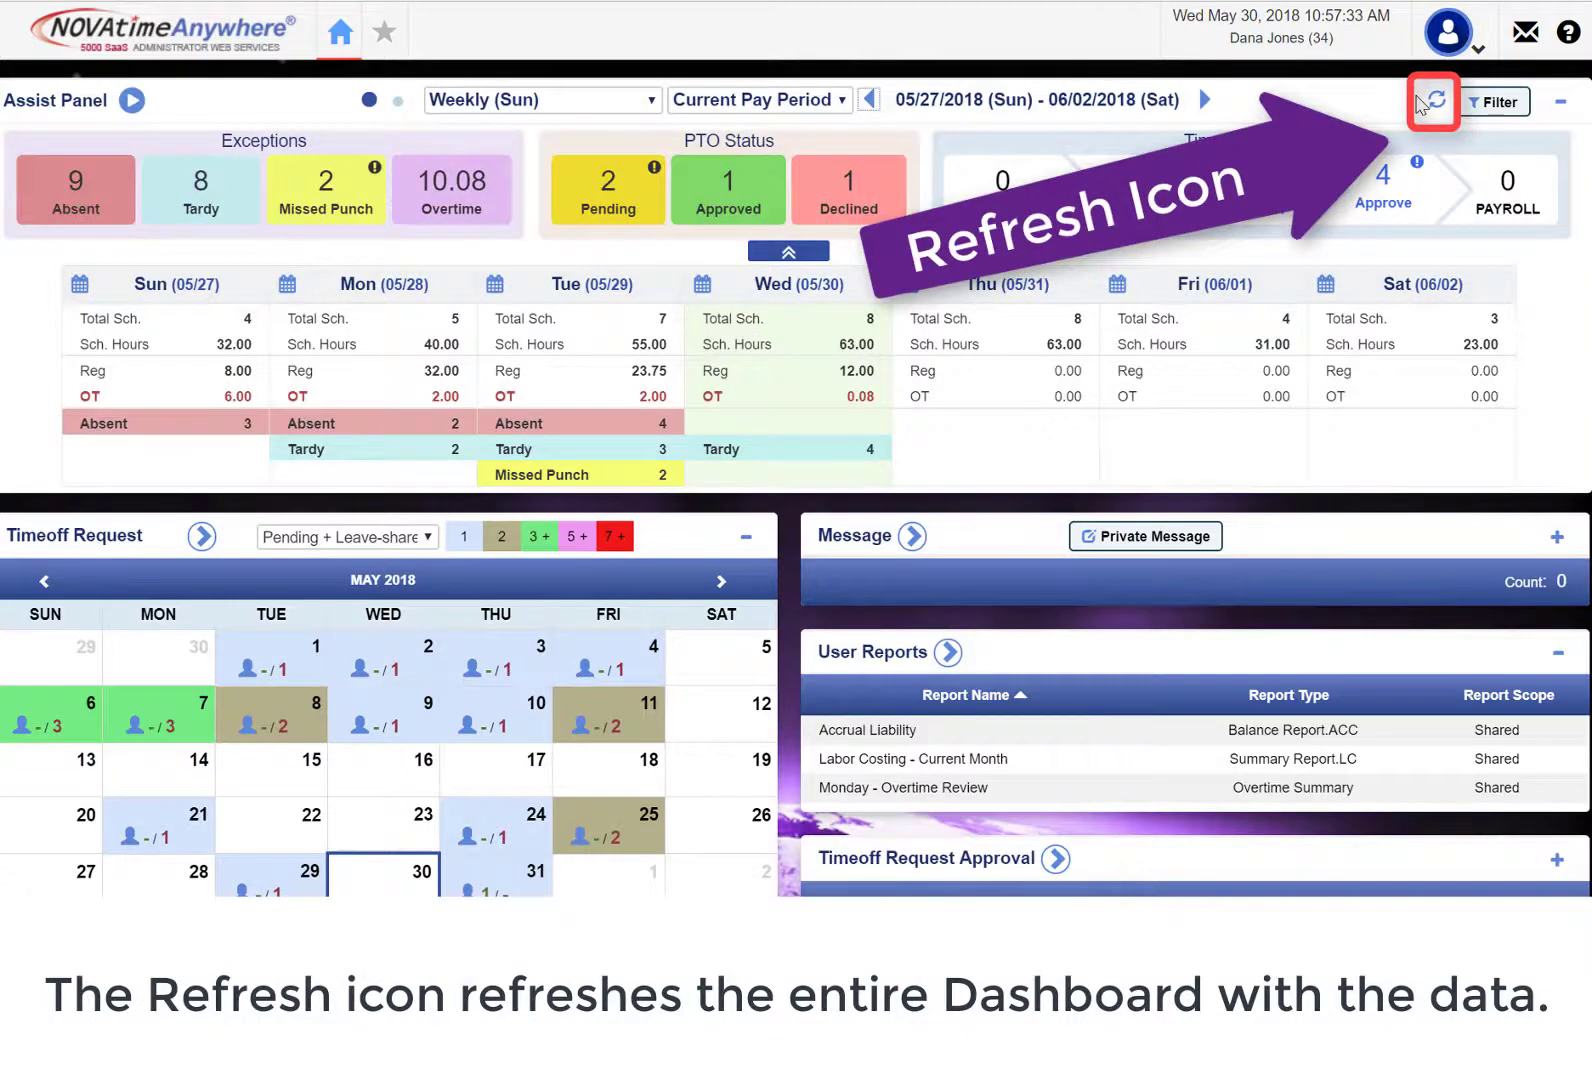
{"action": "left_click", "coordinate": [1430, 100]}
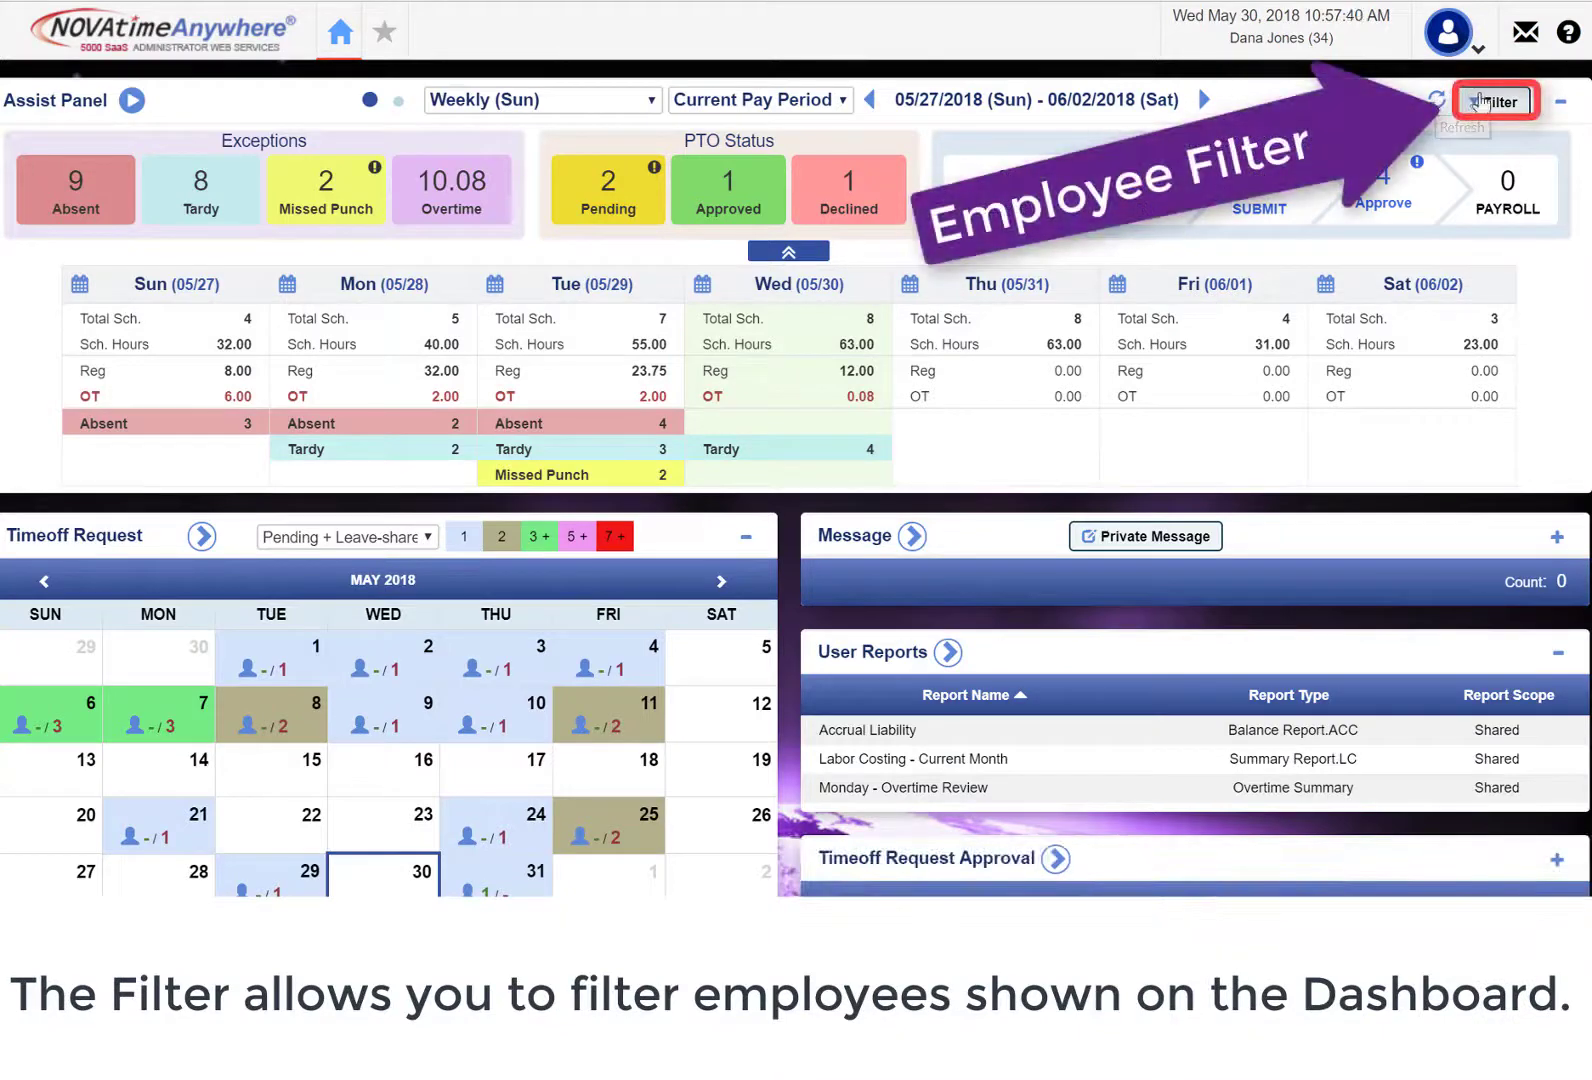
{"action": "left_click", "coordinate": [1494, 101]}
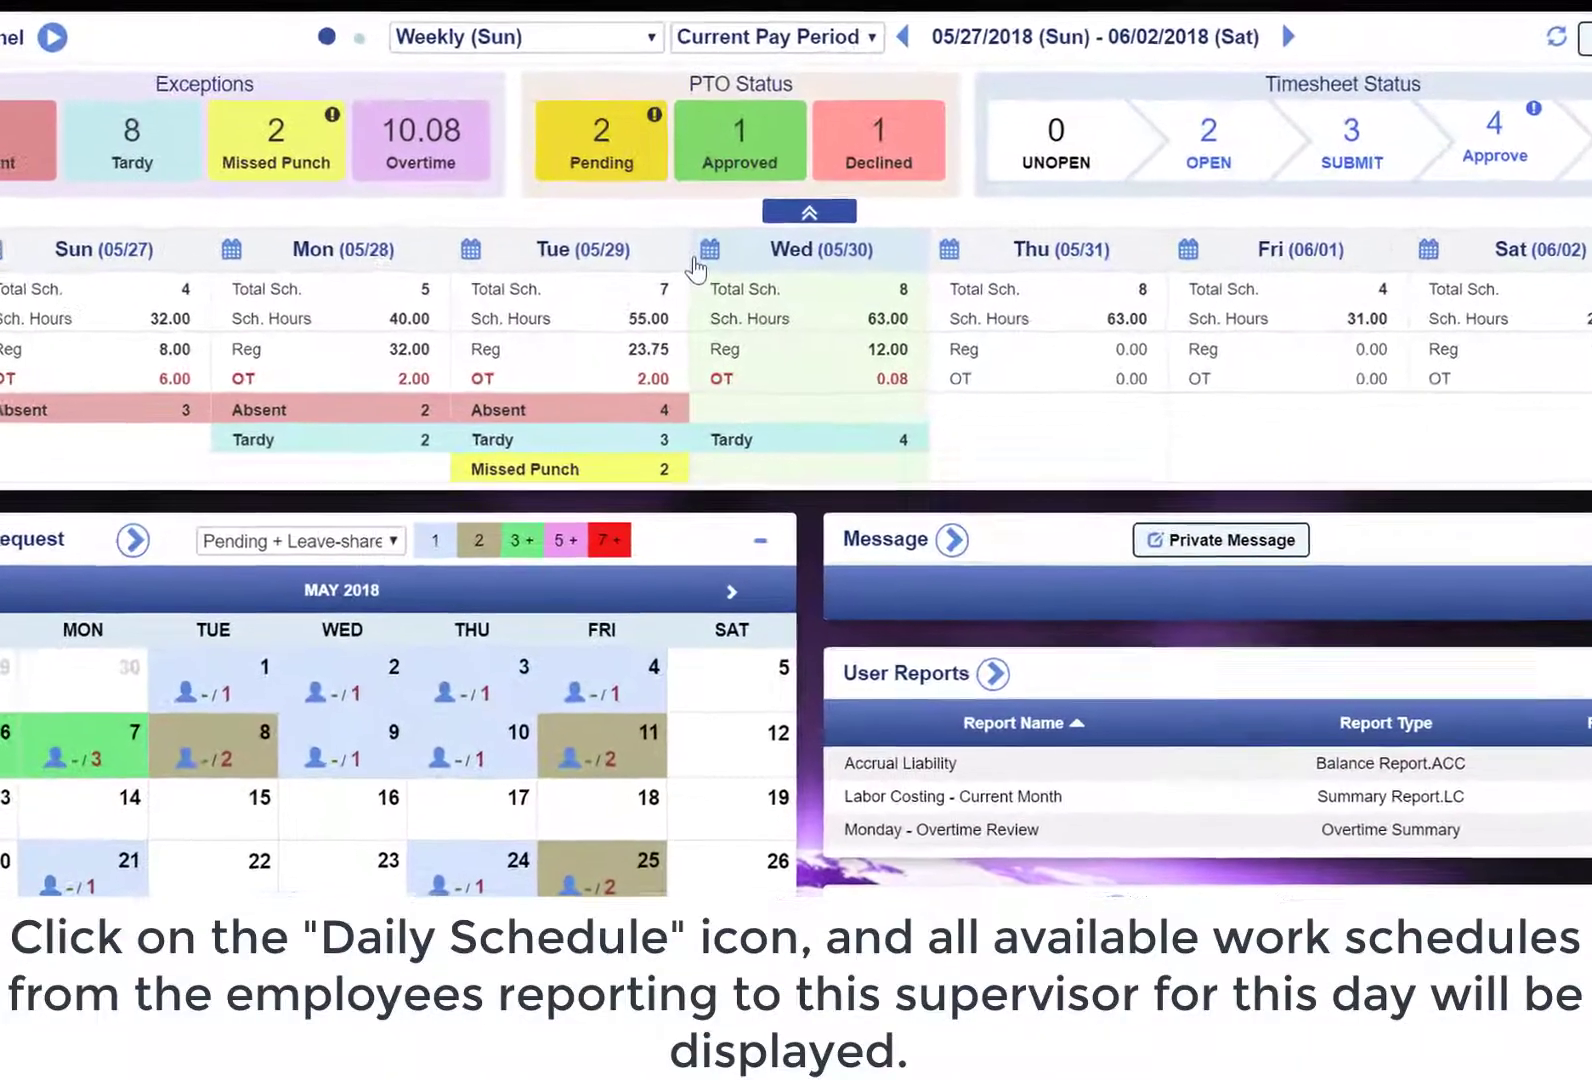
{"action": "left_click", "coordinate": [700, 270]}
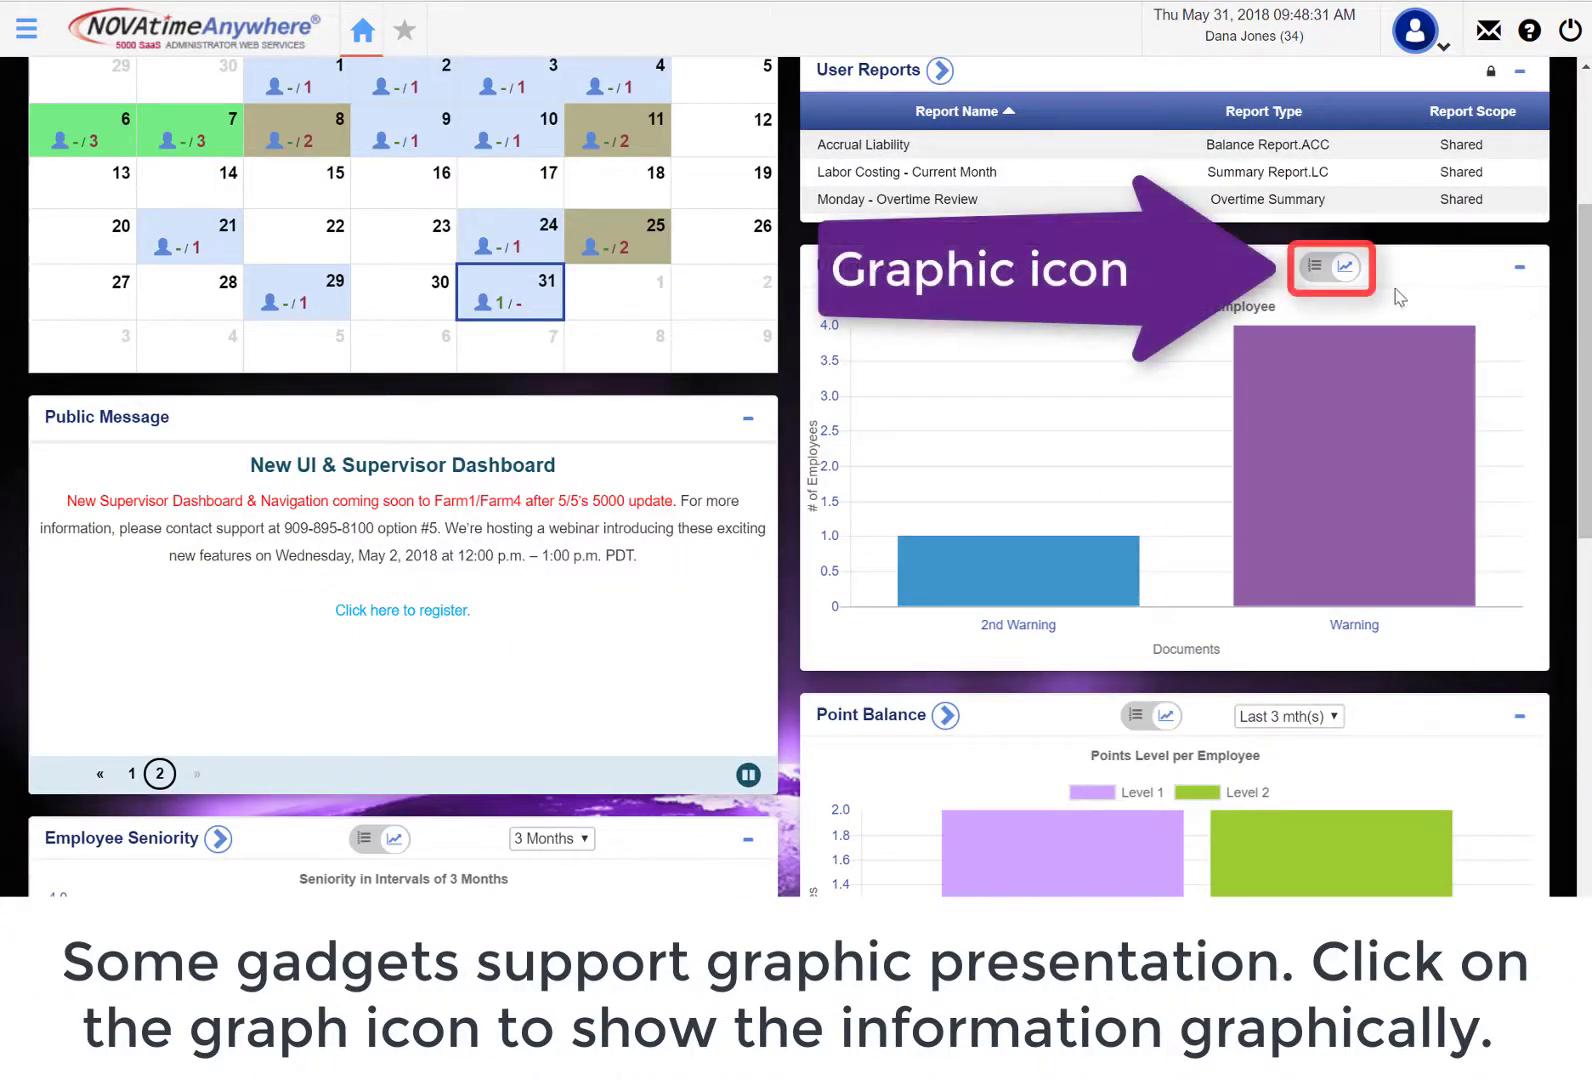
{"action": "left_click", "coordinate": [1320, 272]}
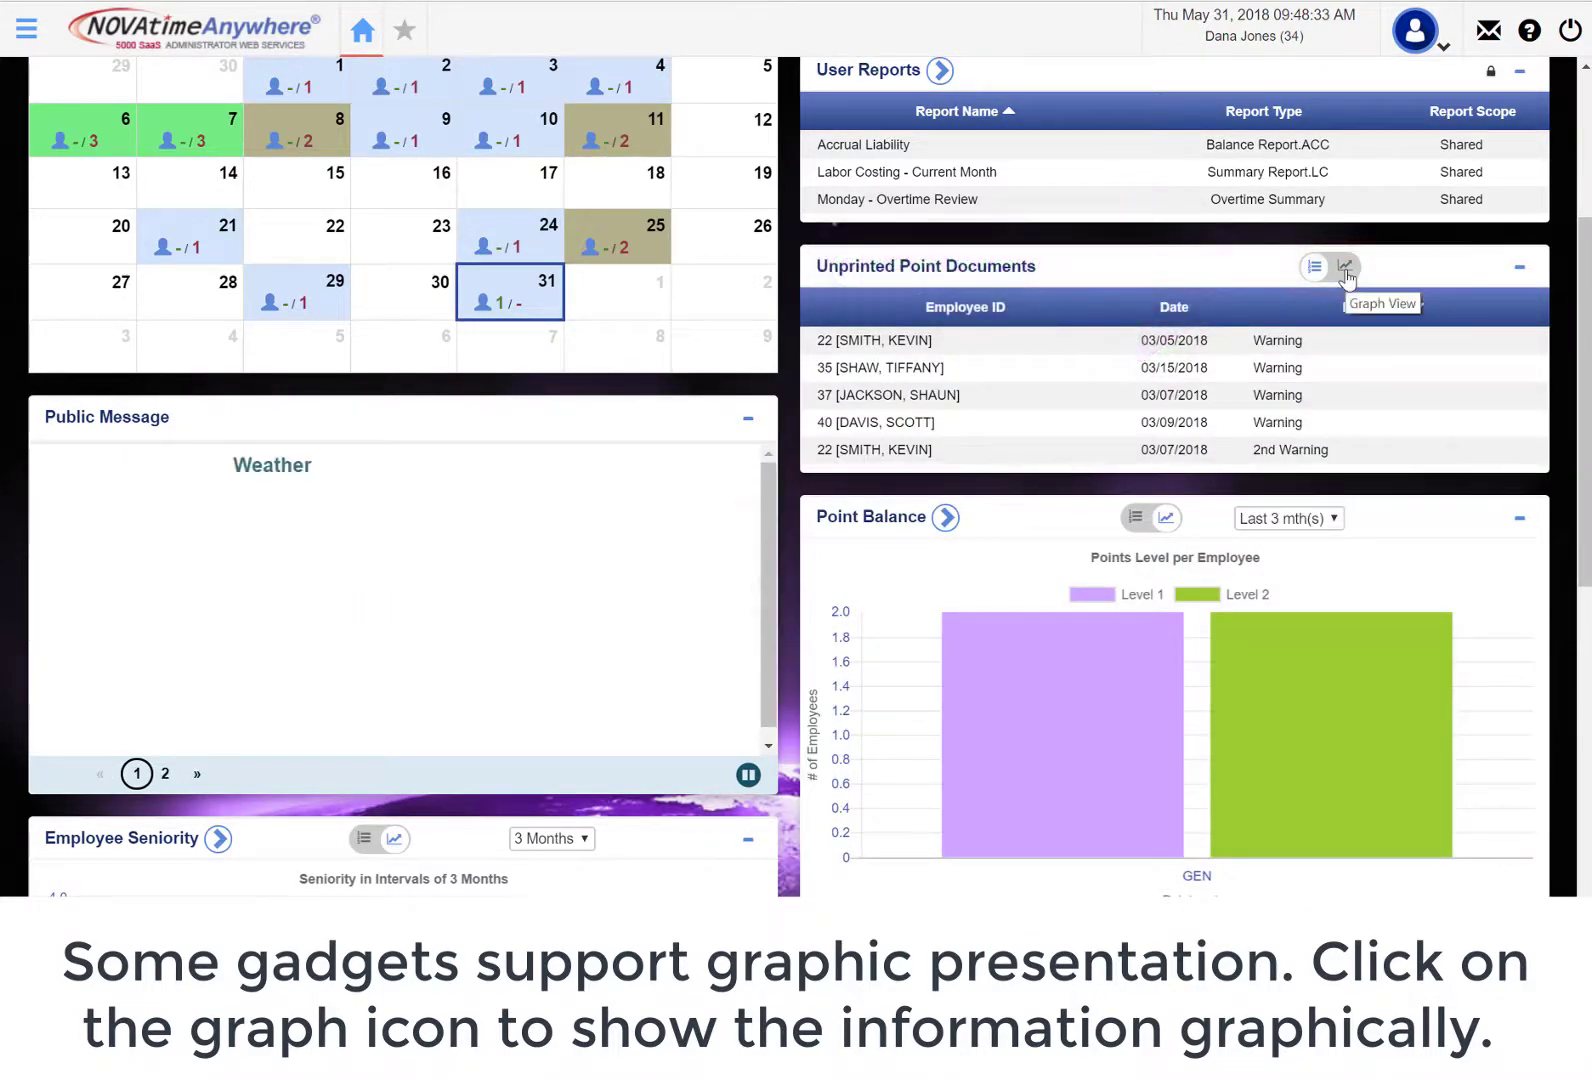
{"action": "left_click", "coordinate": [1345, 268]}
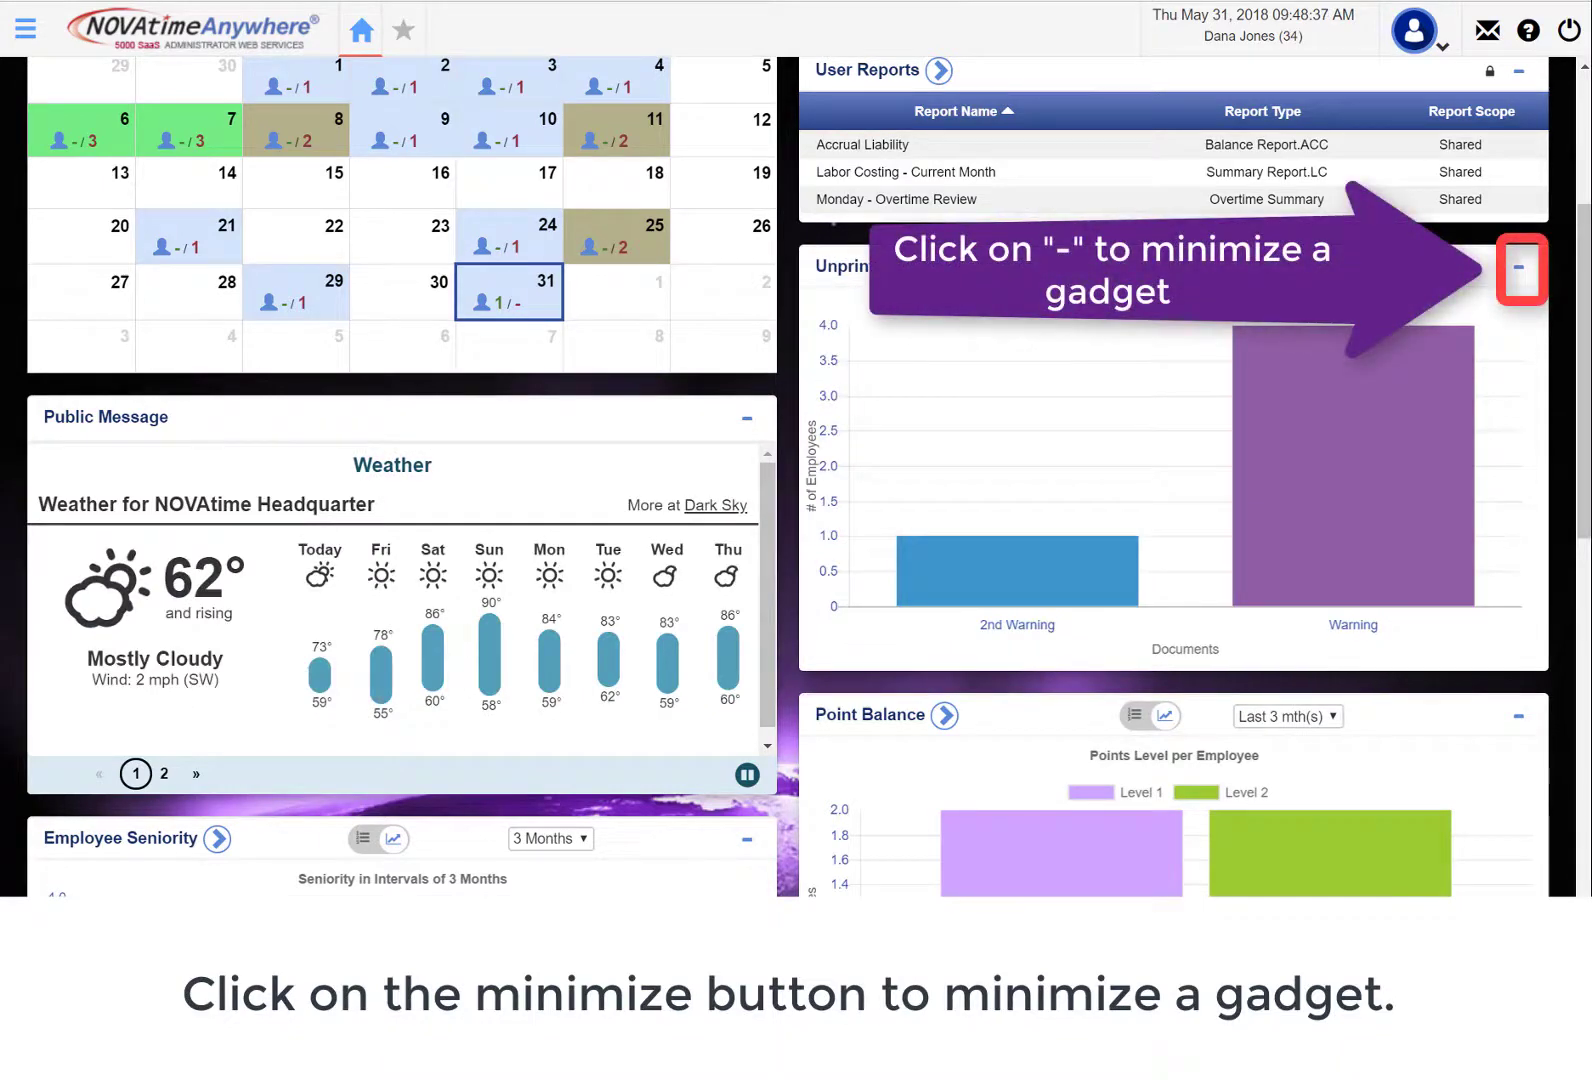